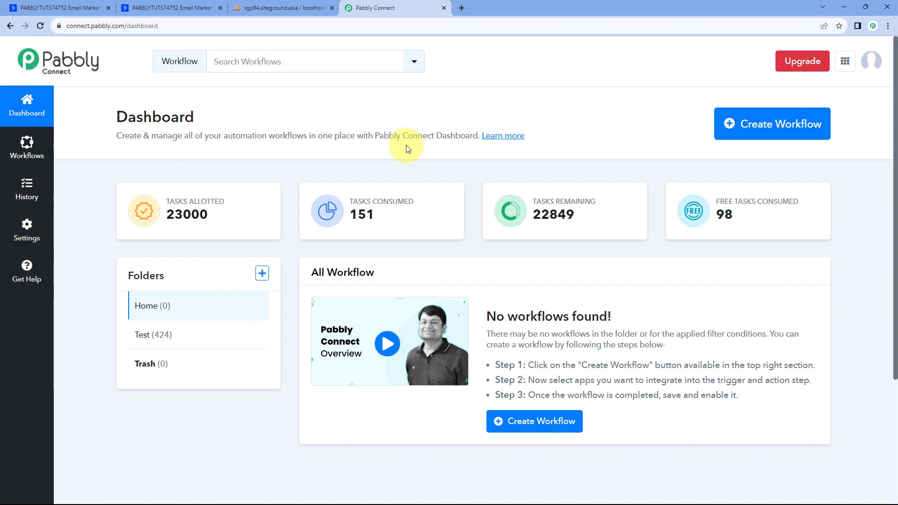
# Create a new workflow named "ActiveCampaign to MySQL".
pyautogui.click(735, 126)
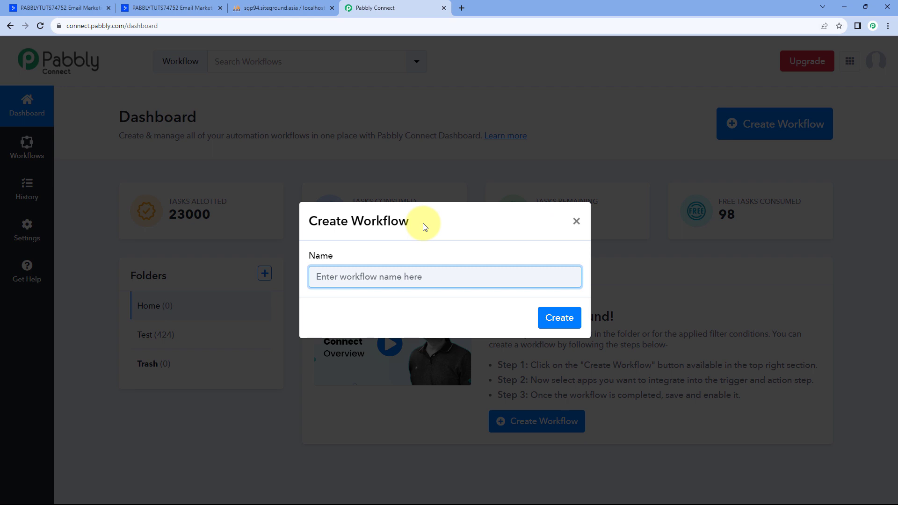
pyautogui.write('ActiveC')
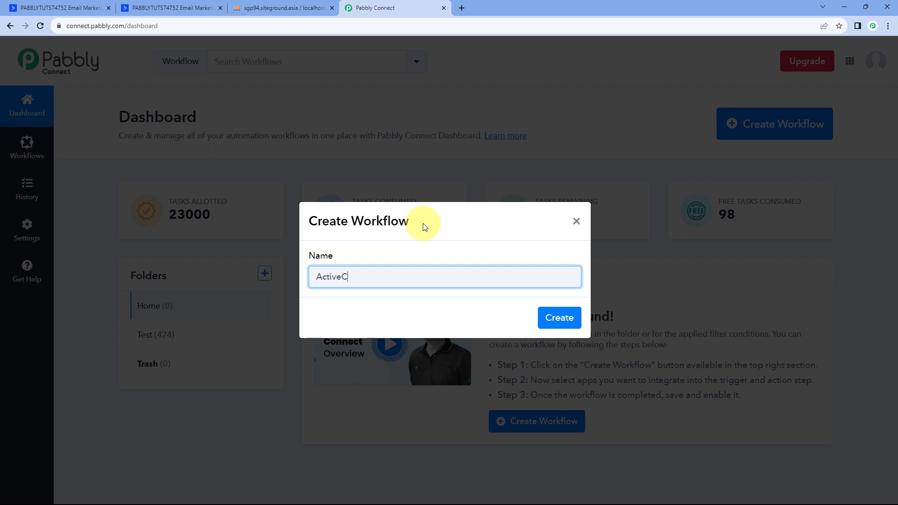
pyautogui.write('ampaign')
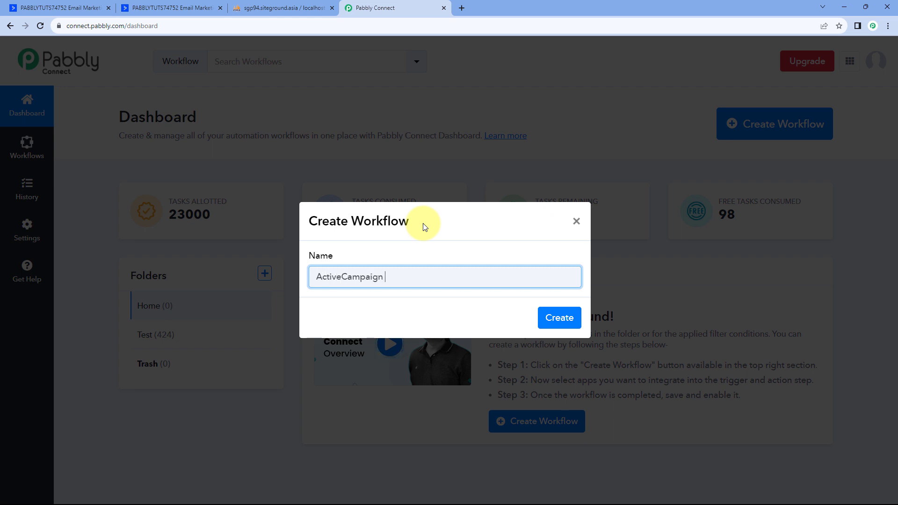
pyautogui.write(' to MySQL')
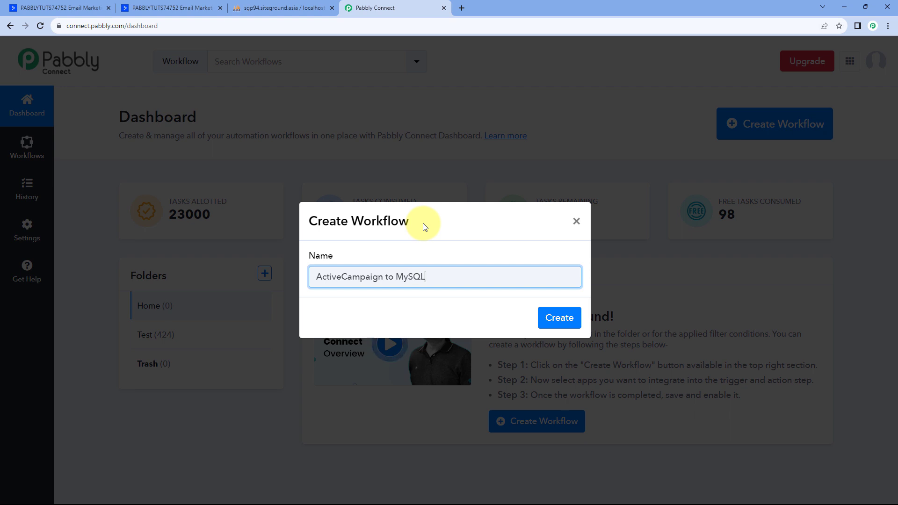
pyautogui.click(552, 319)
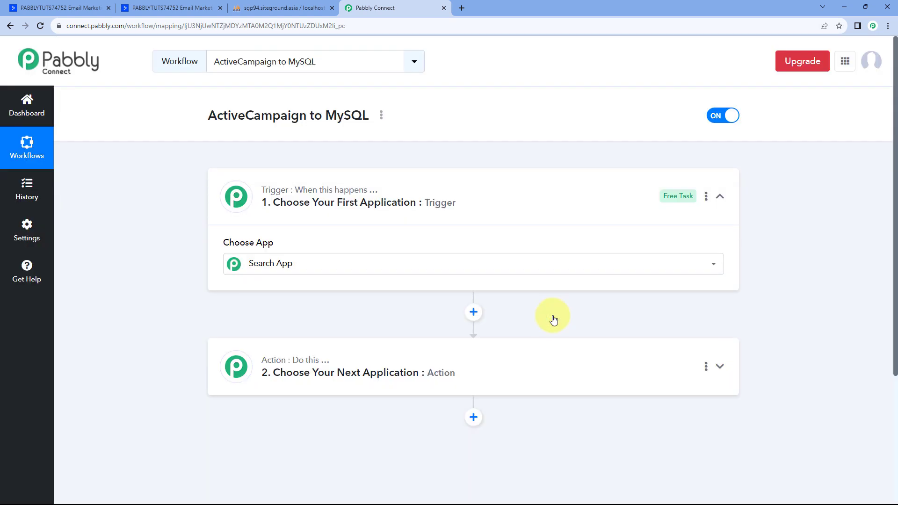
# Review the workflow's trigger and action steps and display the apps available for the trigger.
pyautogui.click(491, 192)
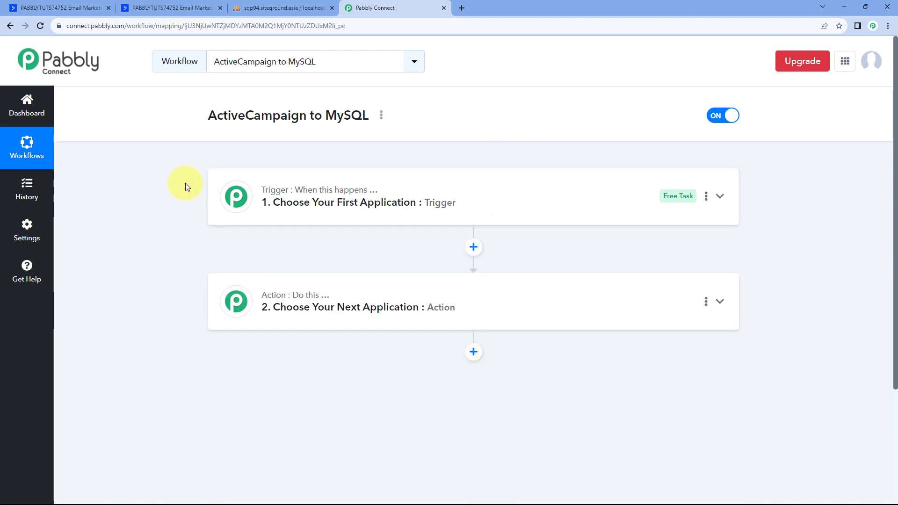
pyautogui.scroll(-1, 185, 183)
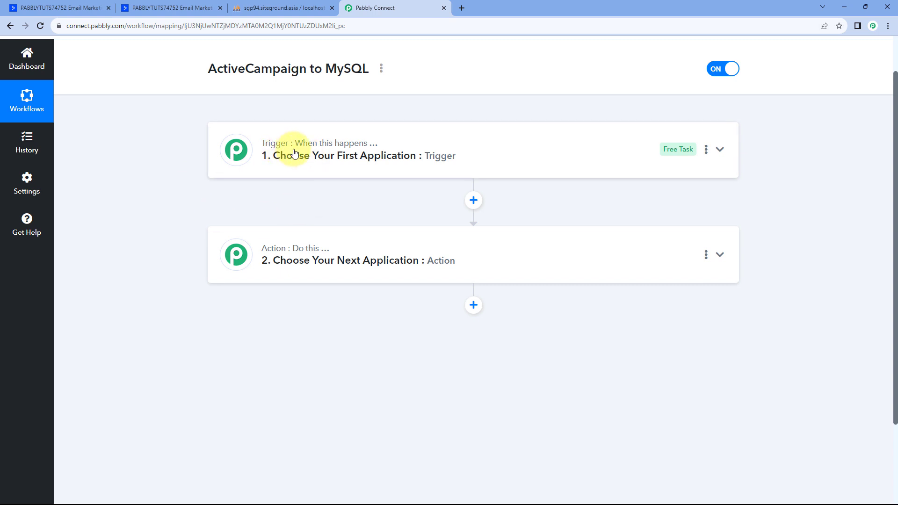
pyautogui.moveTo(273, 260)
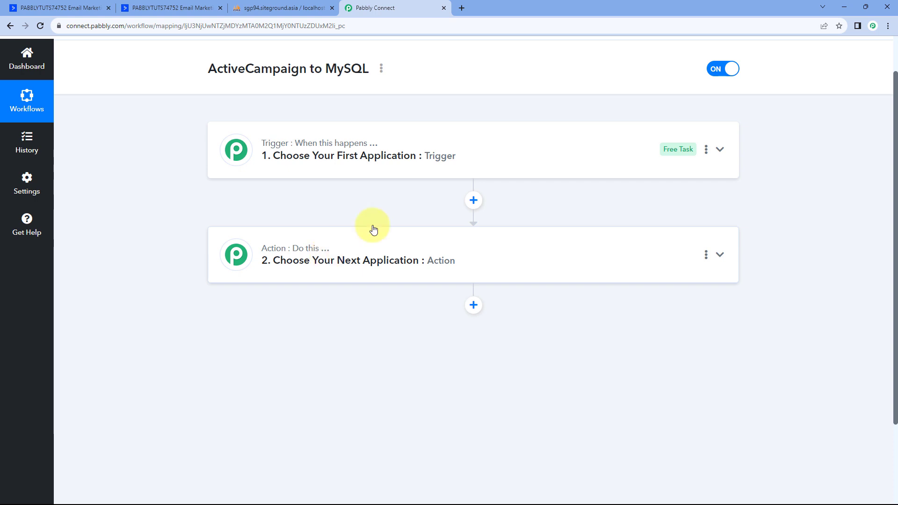
pyautogui.click(412, 154)
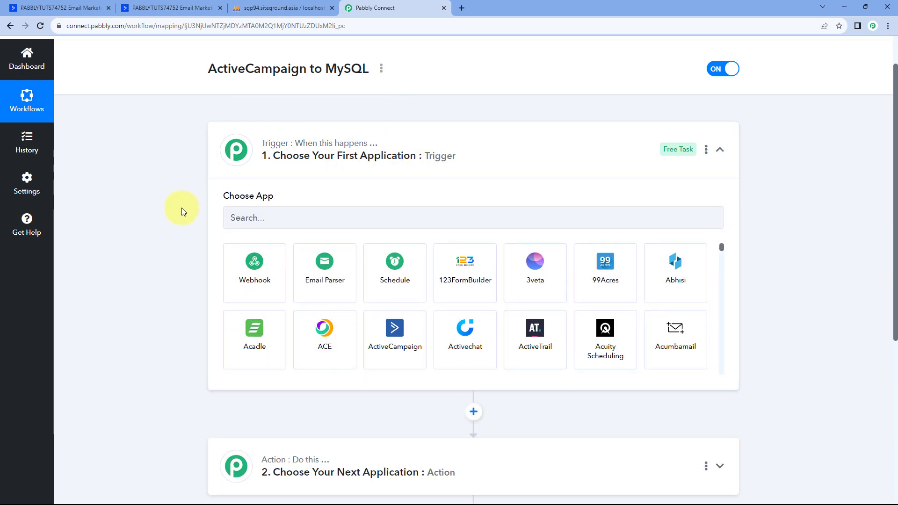
pyautogui.scroll(-1, 182, 208)
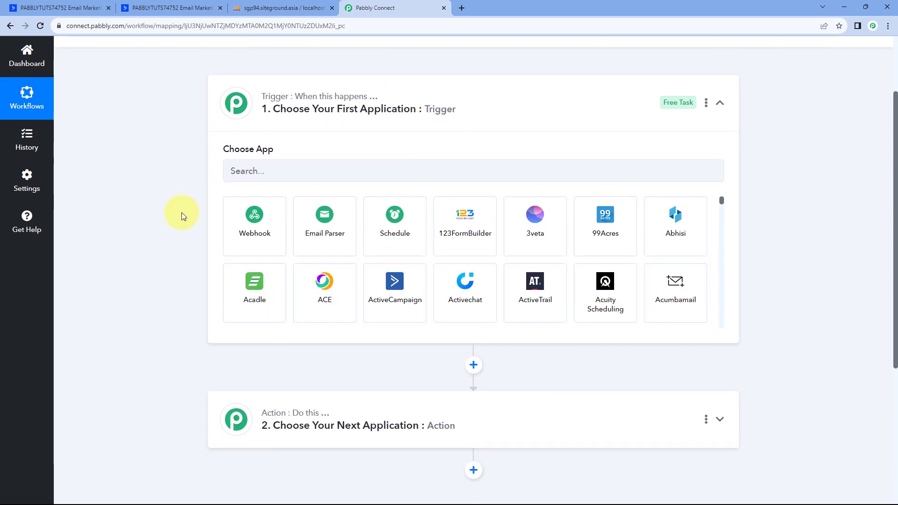
# Examine the ActiveCampaign dashboard and the New_Contacts table in phpMyAdmin, and return to the Pabbly Connect workflow.
pyautogui.click(61, 7)
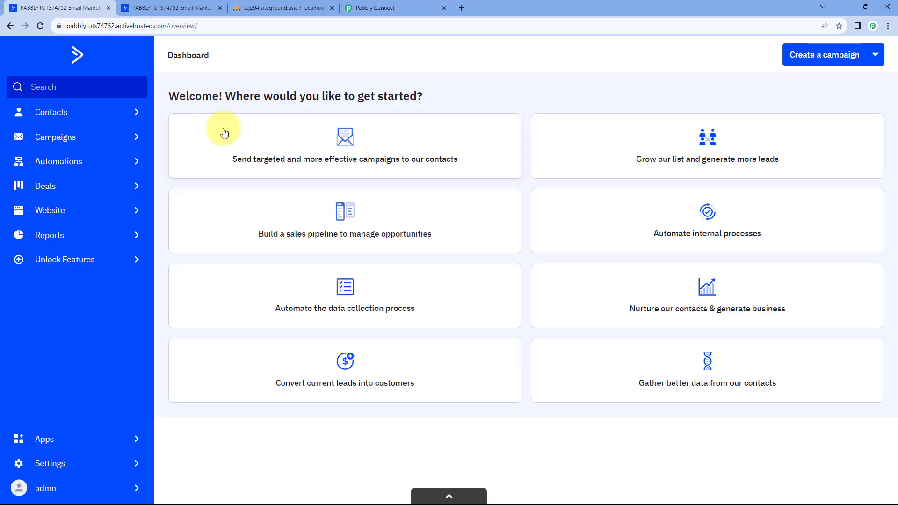
pyautogui.click(358, 4)
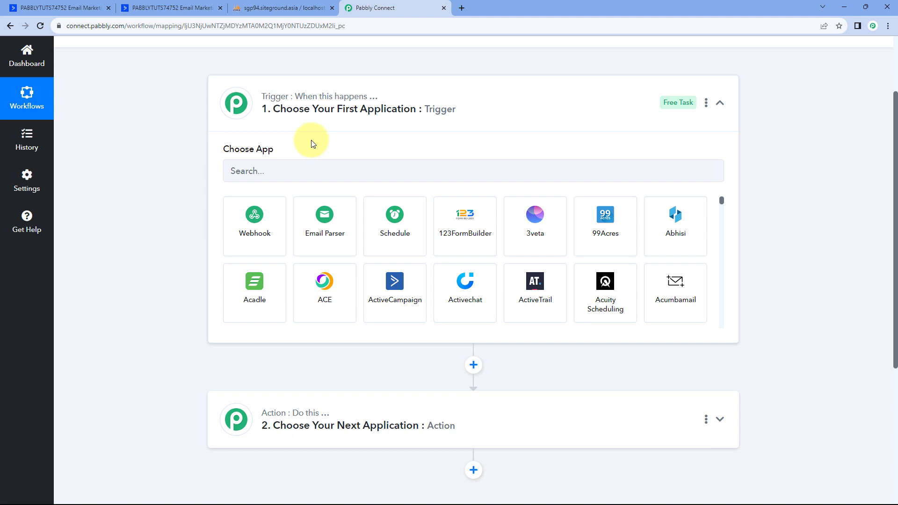
pyautogui.click(70, 8)
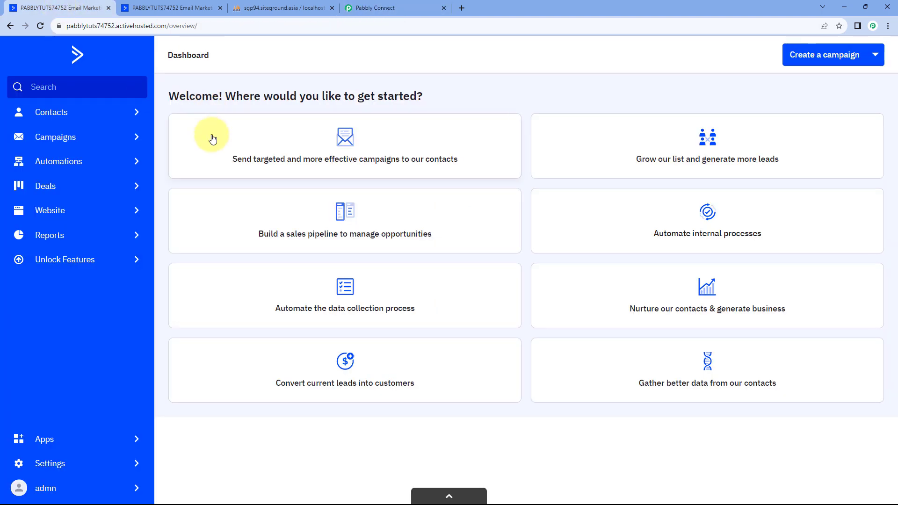
pyautogui.click(398, 8)
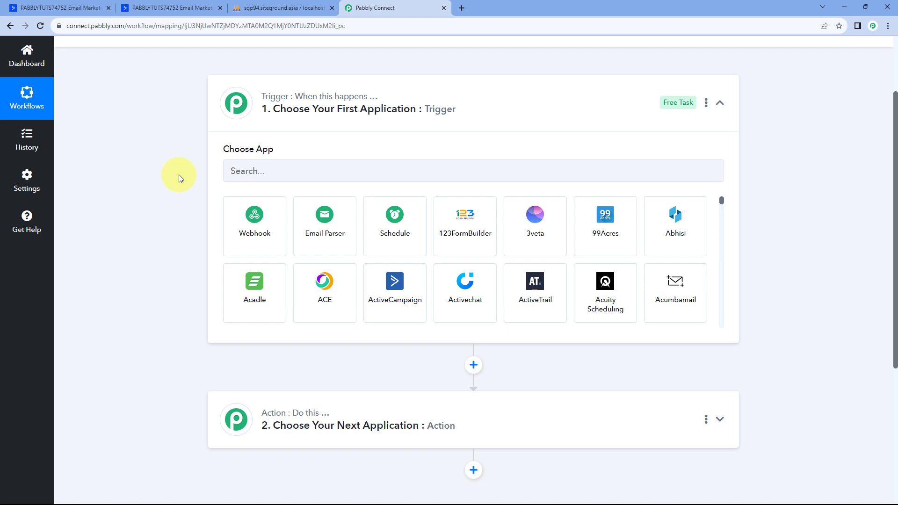
pyautogui.scroll(-2, 178, 175)
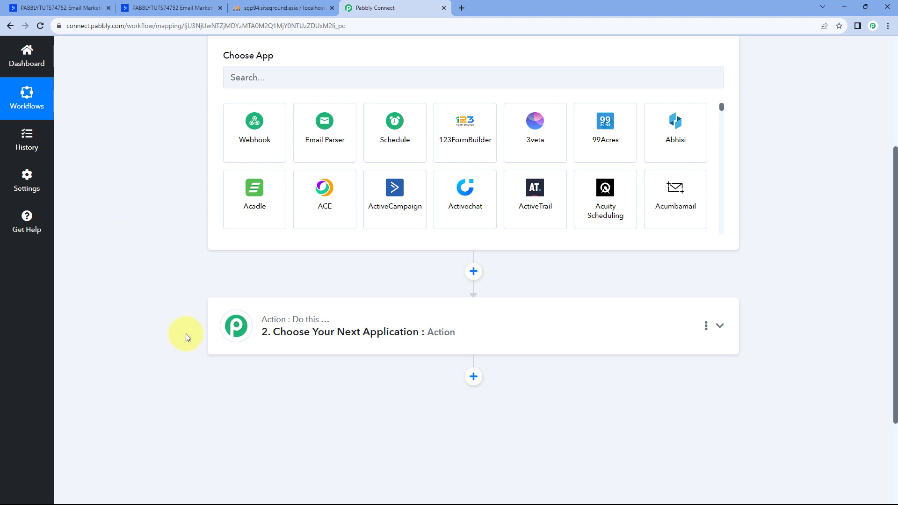
pyautogui.click(288, 8)
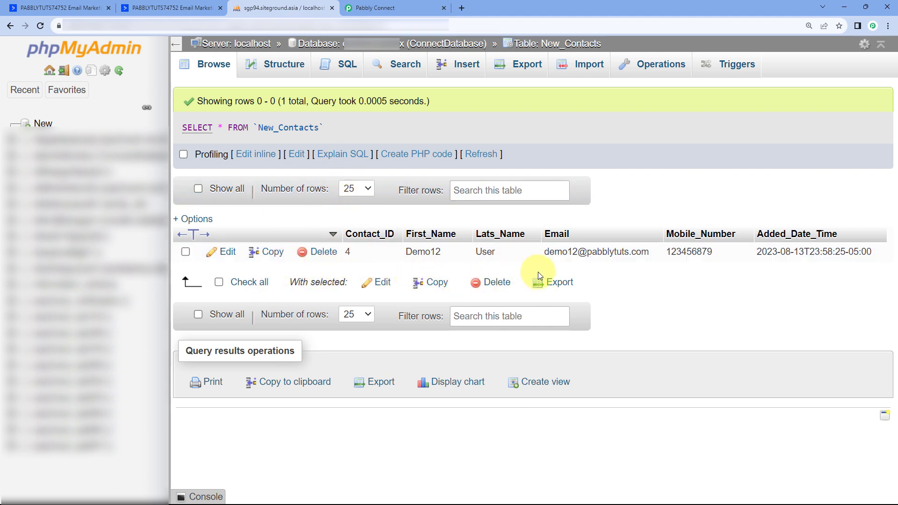
pyautogui.click(400, 4)
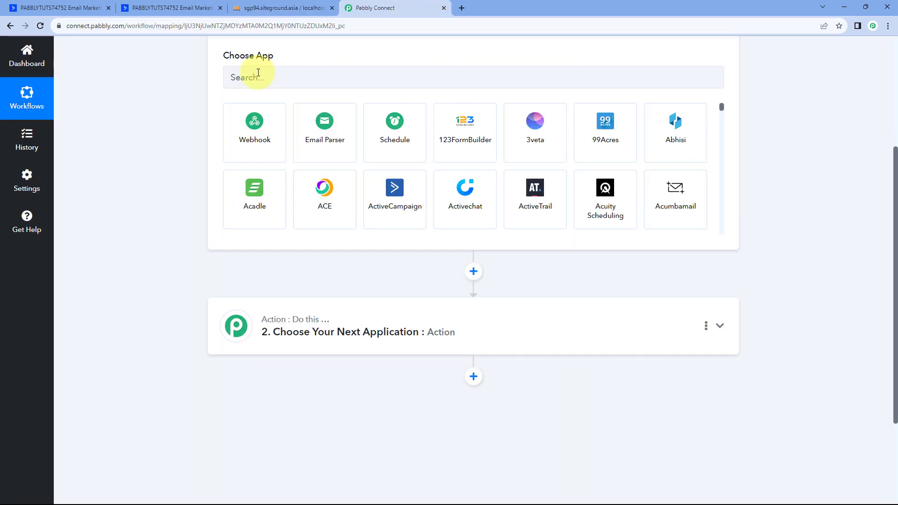
# Search the trigger apps for "Active" and choose ActiveCampaign as the trigger application.
pyautogui.scroll(2, 136, 166)
pyautogui.click(282, 170)
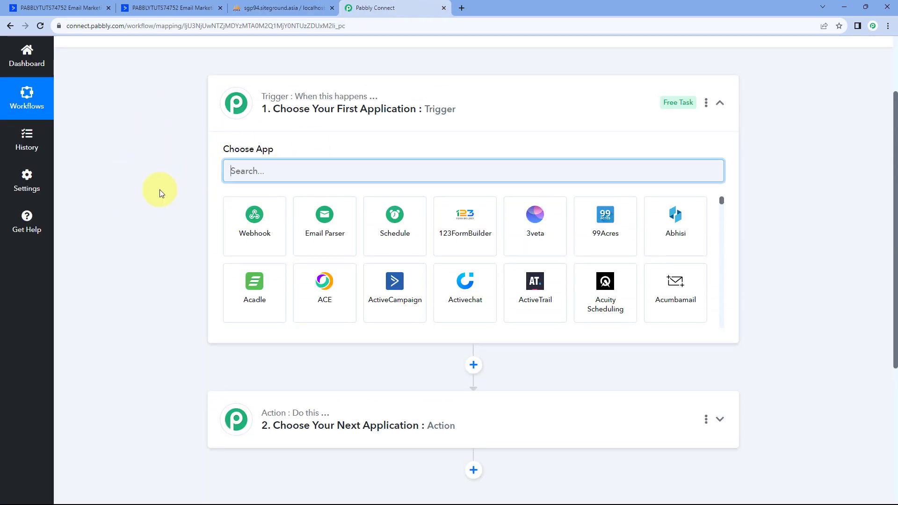
pyautogui.write('Actie')
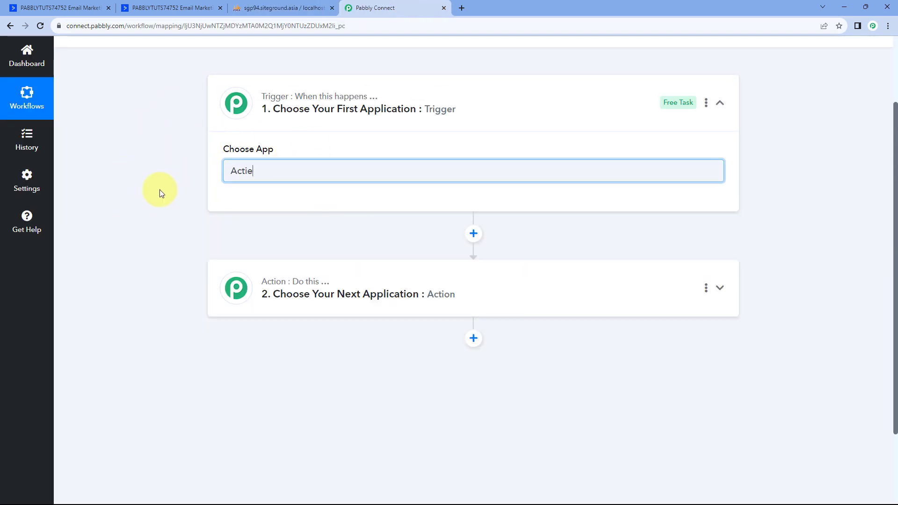
pyautogui.press('BackSpace')
pyautogui.write('ve')
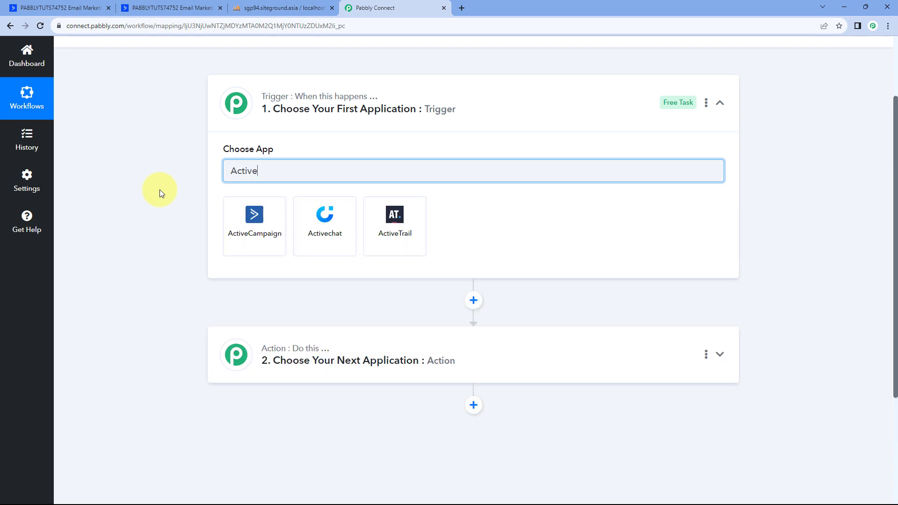
pyautogui.click(250, 234)
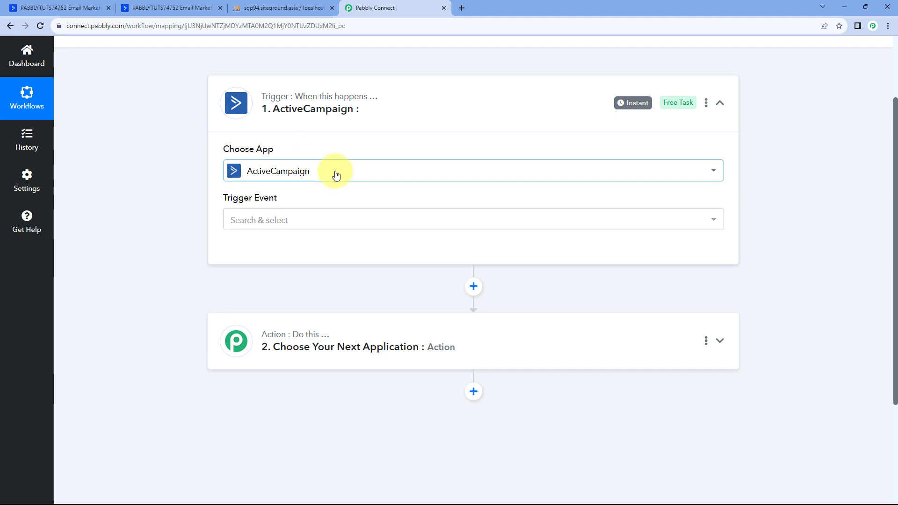
# Set the ActiveCampaign trigger event to Contact Added.
pyautogui.click(298, 223)
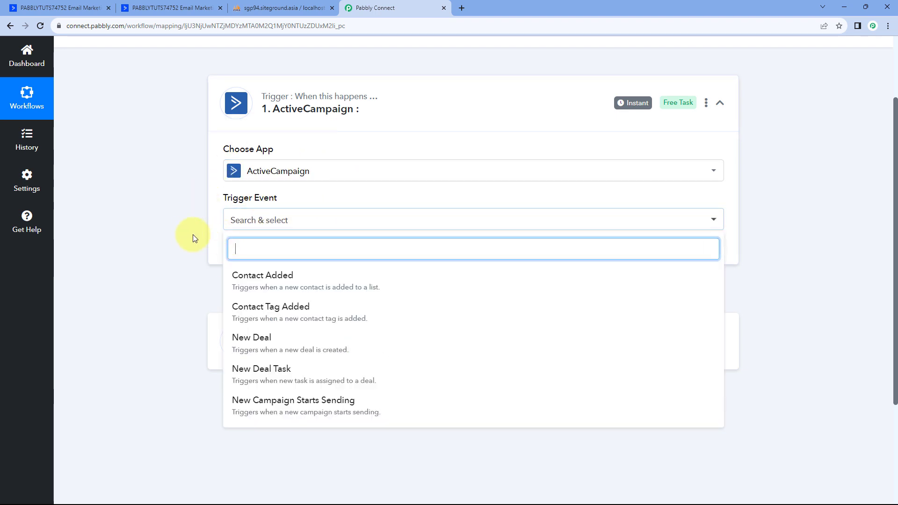
pyautogui.scroll(-2, 189, 232)
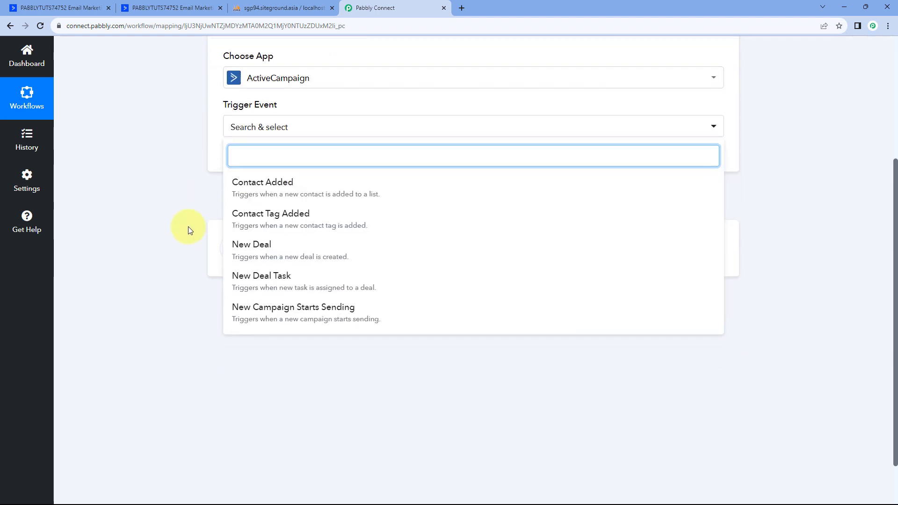
pyautogui.click(301, 189)
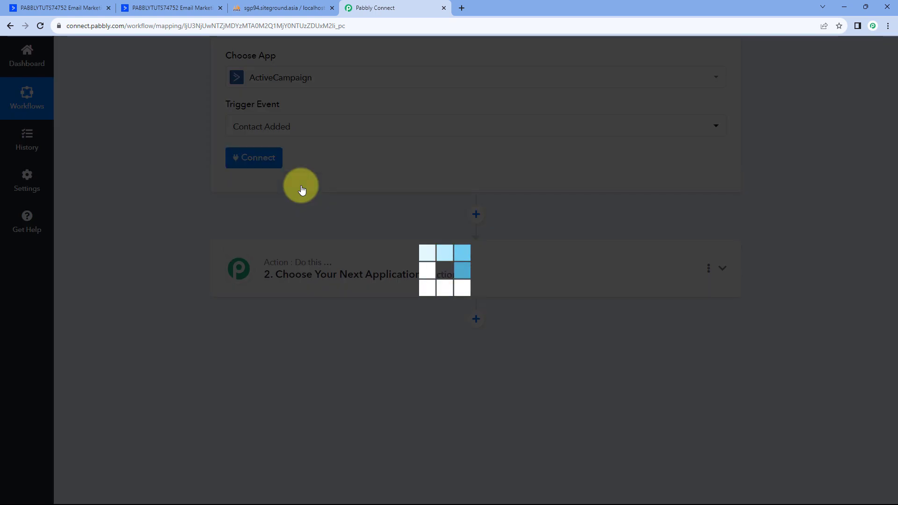
# Start connecting the ActiveCampaign account with the Add New Connection option and review the required credential fields.
pyautogui.scroll(1, 318, 189)
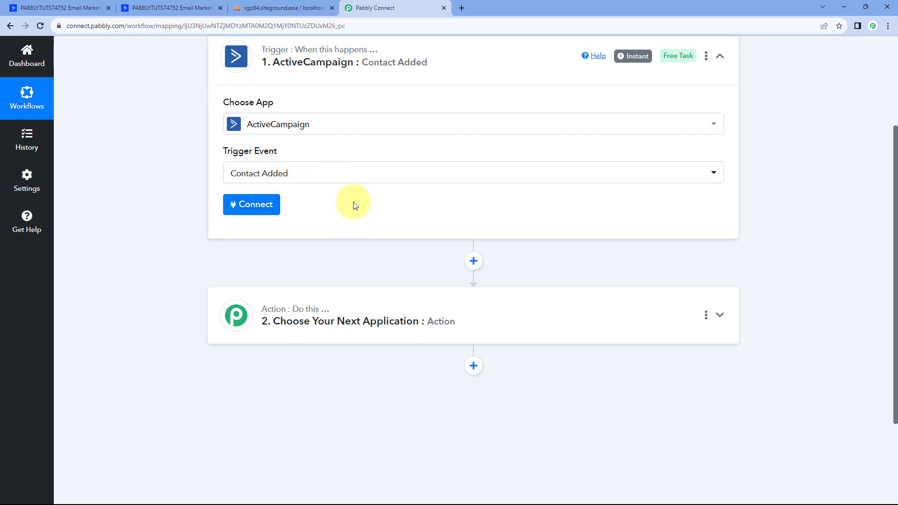
pyautogui.click(254, 204)
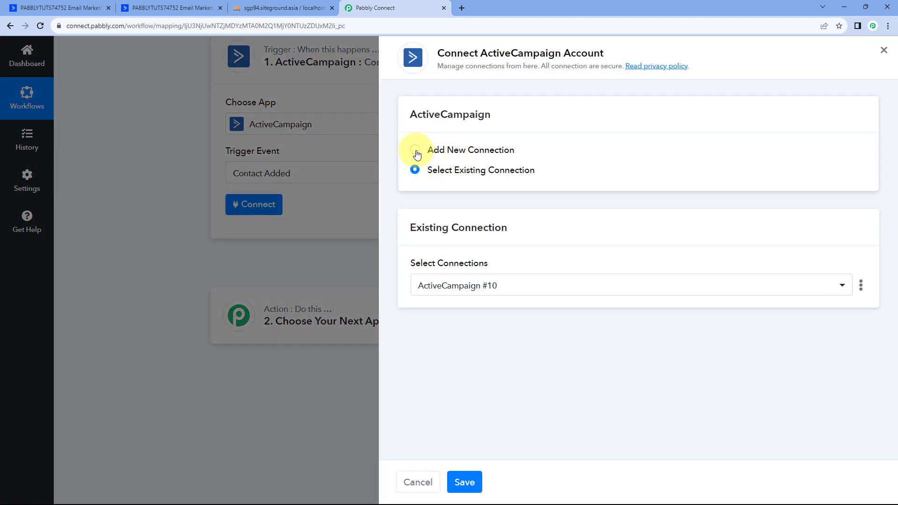
pyautogui.click(415, 150)
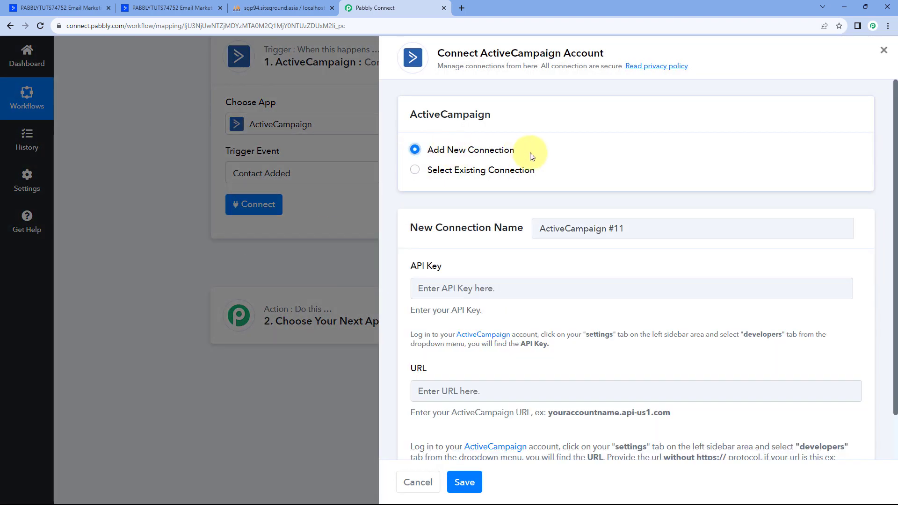
pyautogui.scroll(-1, 549, 160)
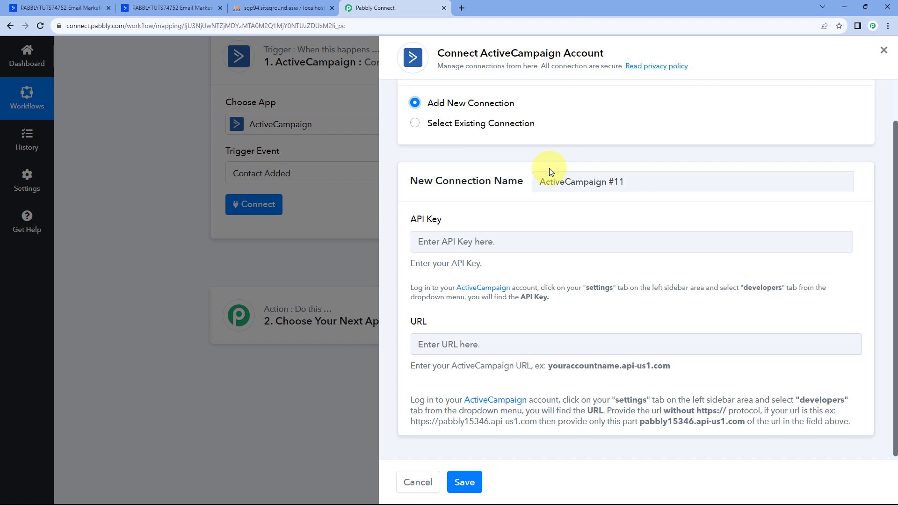
pyautogui.scroll(-1, 546, 176)
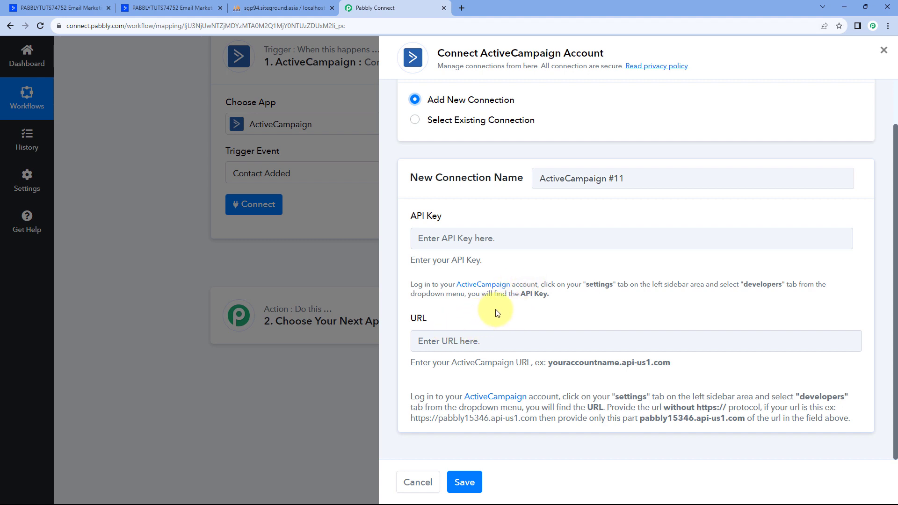
# Copy the API key from ActiveCampaign's Developer settings and paste it into the API Key field of the new Pabbly Connect connection.
pyautogui.click(61, 8)
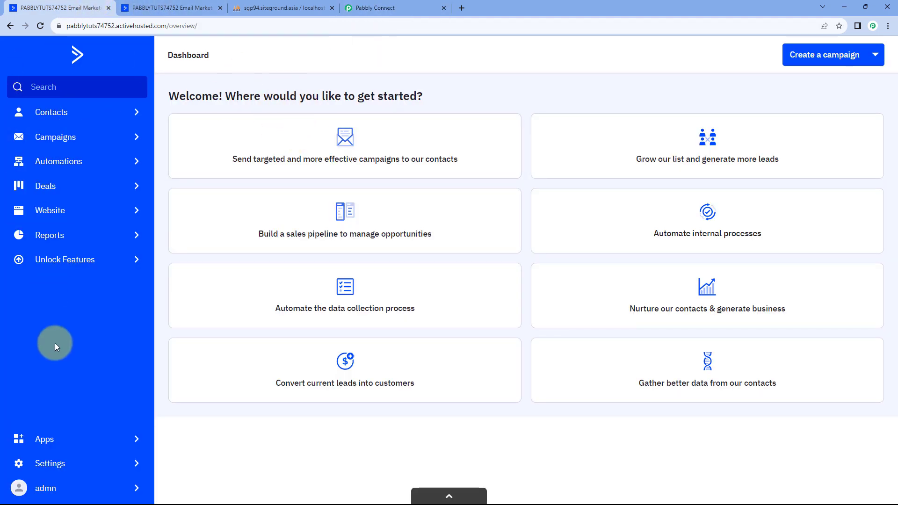
pyautogui.click(69, 464)
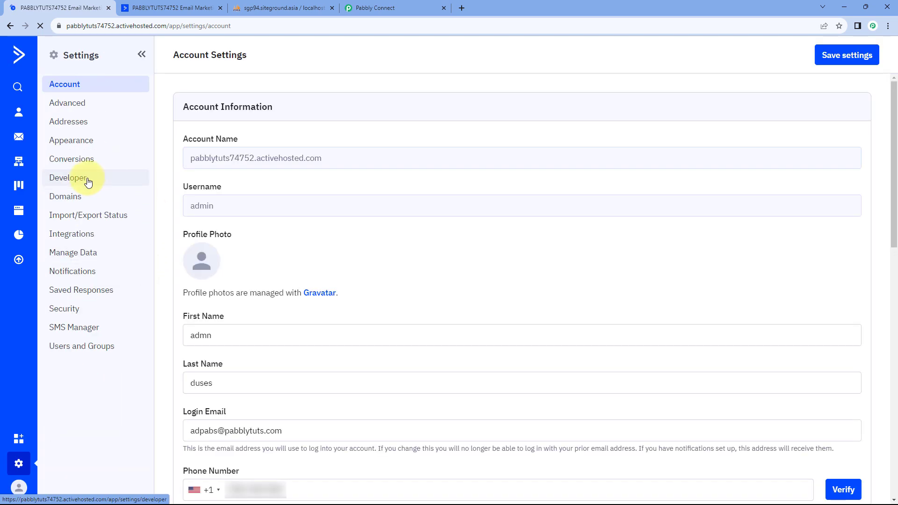
pyautogui.click(87, 180)
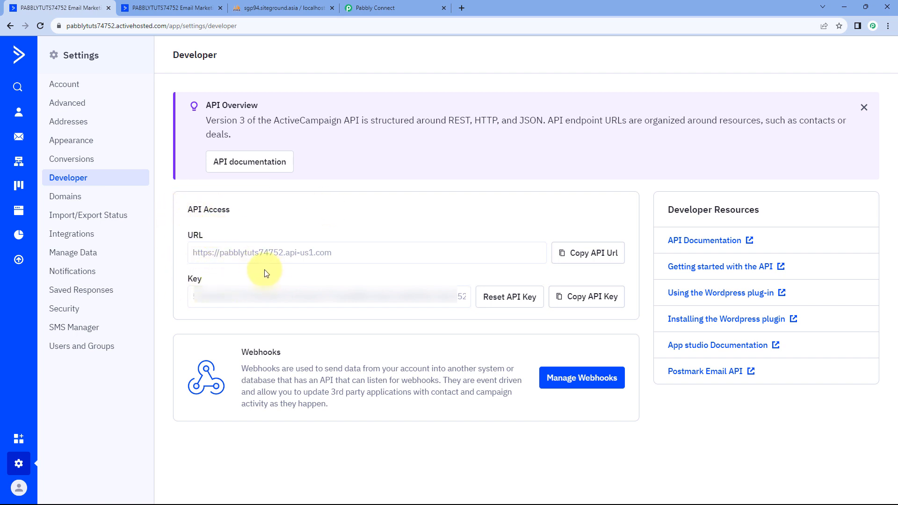
pyautogui.click(578, 297)
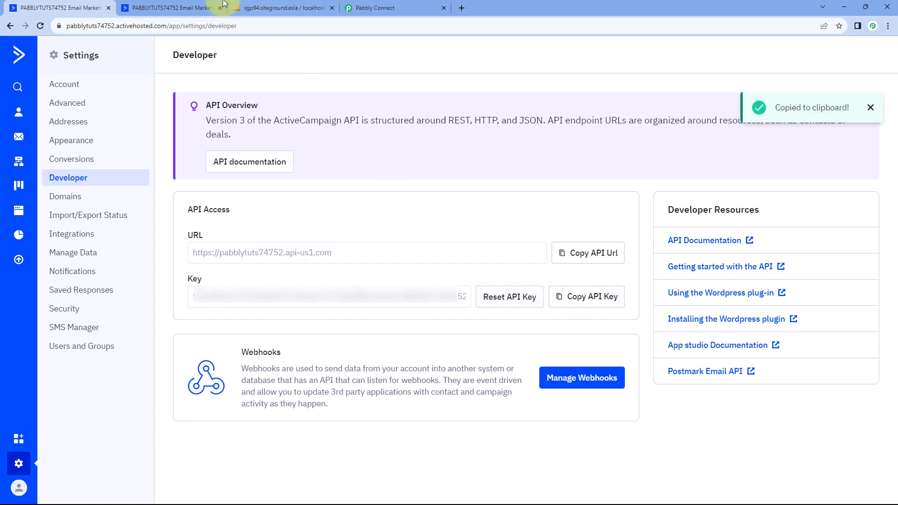
pyautogui.click(374, 8)
pyautogui.rightClick(460, 239)
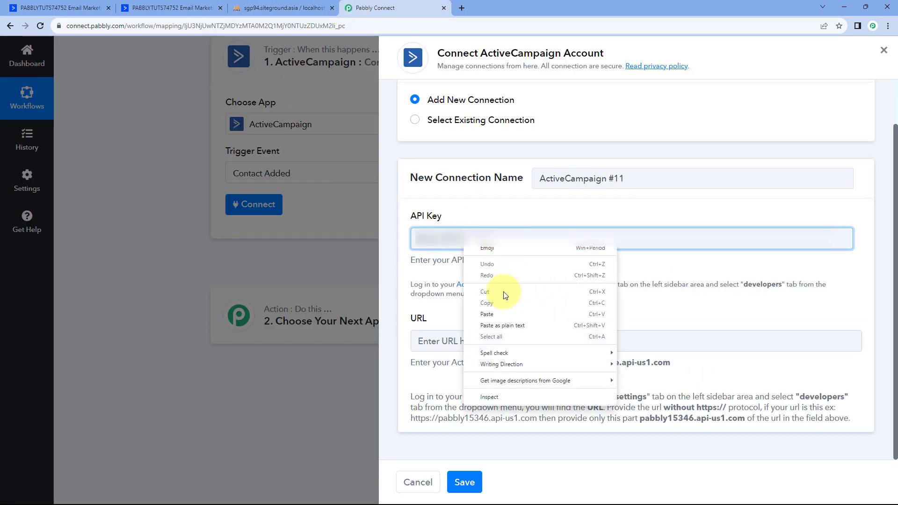
pyautogui.click(486, 314)
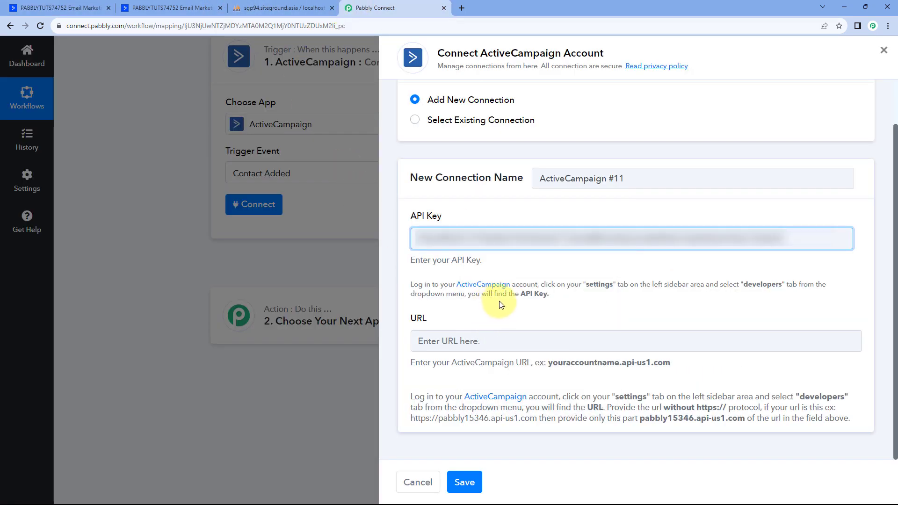
# Copy the API URL from ActiveCampaign's Developer settings and paste it into the URL field of the new Pabbly Connect connection.
pyautogui.click(86, 5)
pyautogui.click(588, 251)
pyautogui.click(374, 6)
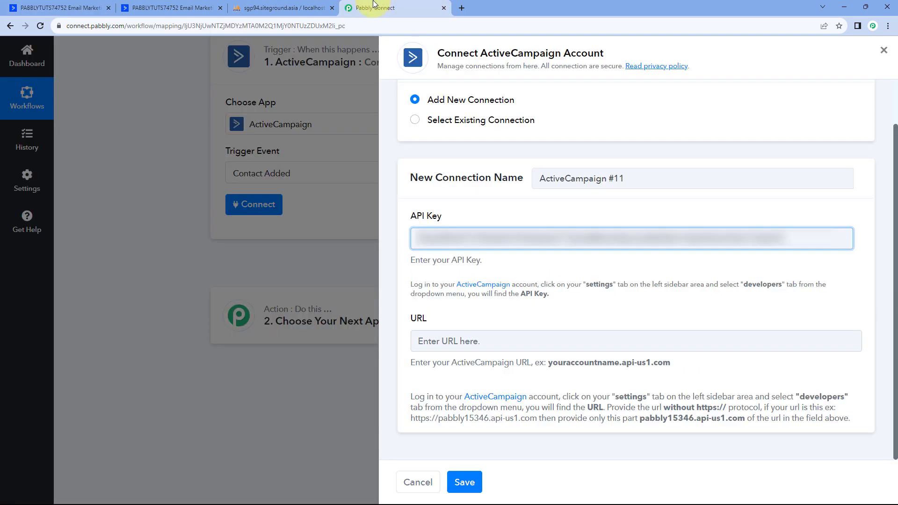
pyautogui.rightClick(449, 339)
pyautogui.click(468, 246)
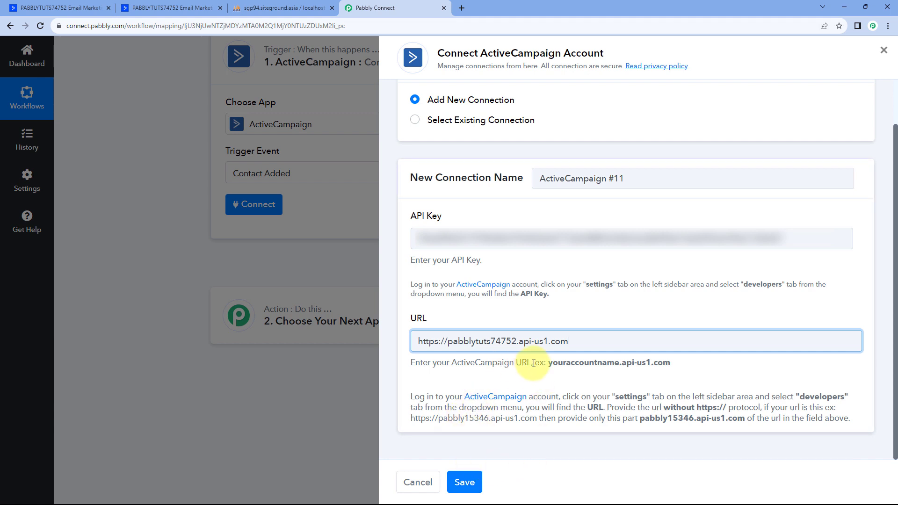
pyautogui.moveTo(548, 363); pyautogui.dragTo(666, 363)
pyautogui.click(556, 365)
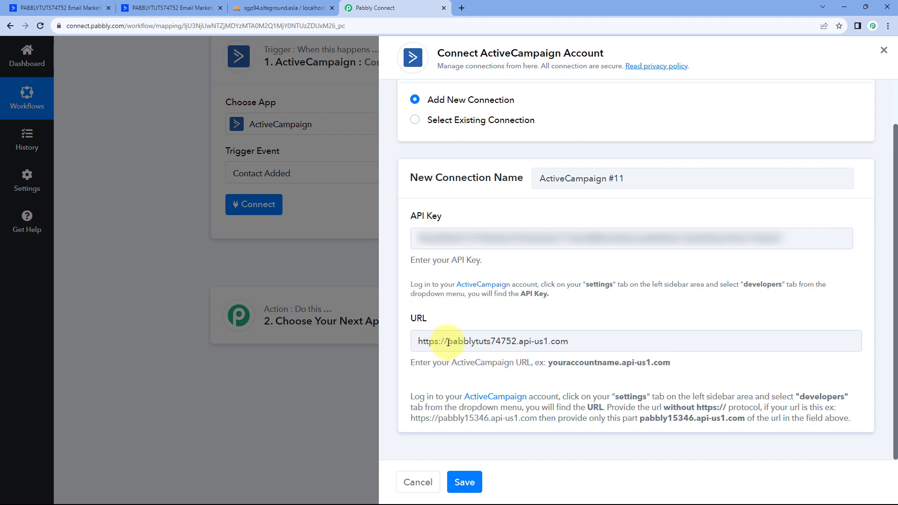
pyautogui.moveTo(448, 342); pyautogui.dragTo(417, 342)
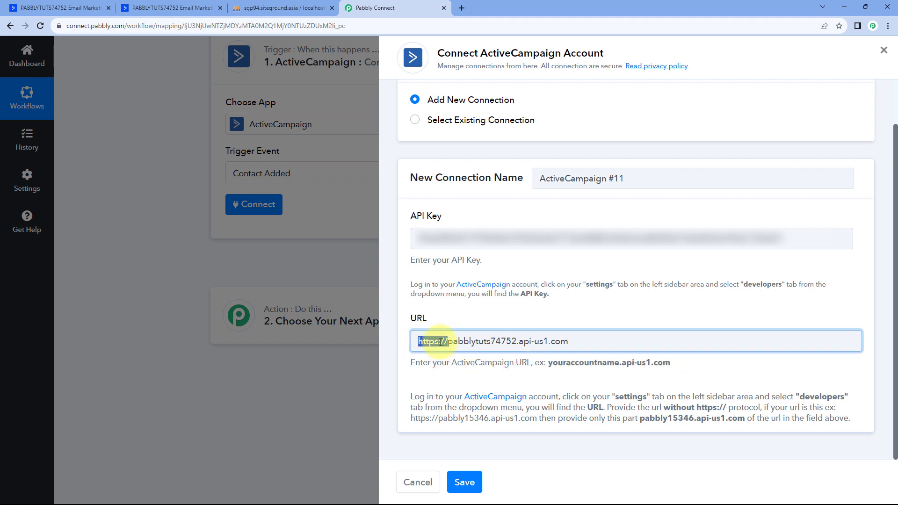
pyautogui.press('BackSpace')
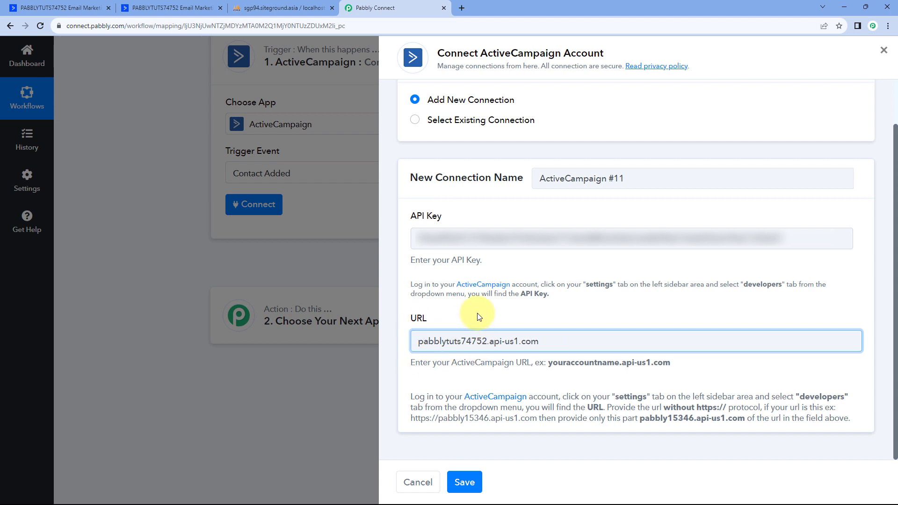
pyautogui.click(473, 313)
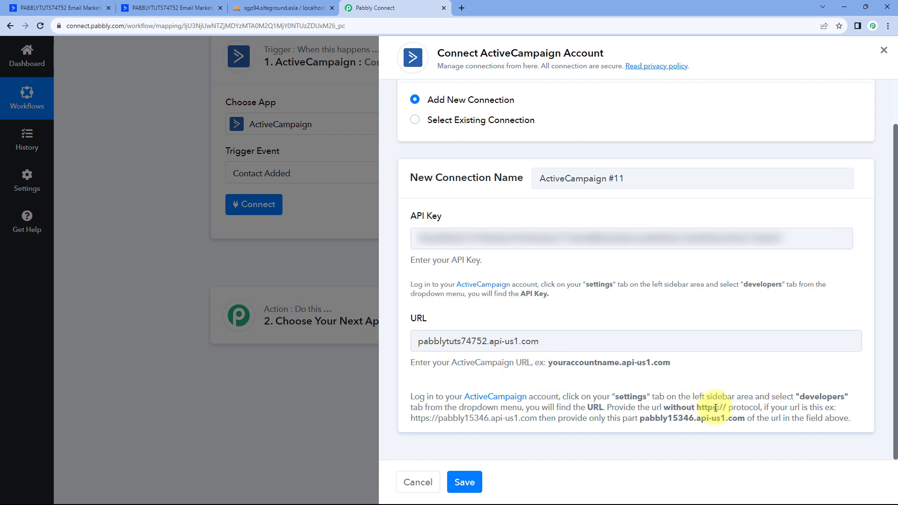
pyautogui.click(470, 482)
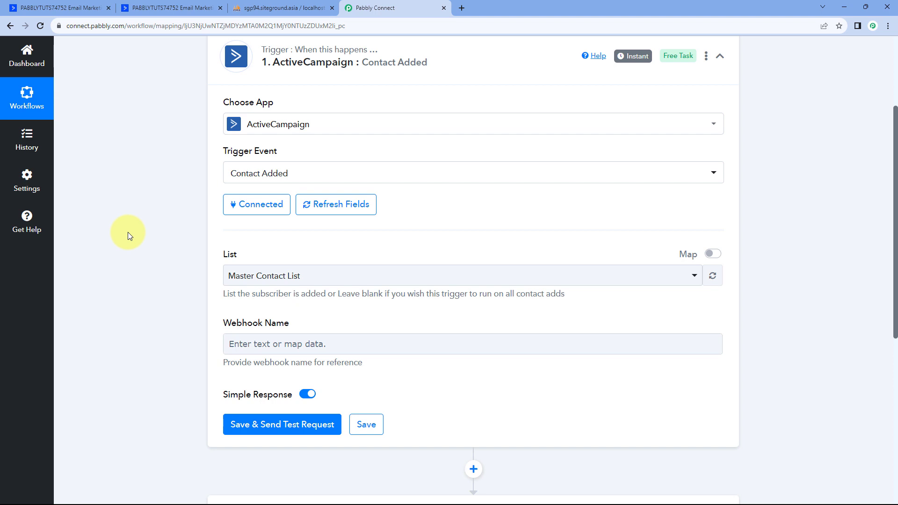
# Compare the trigger's List options with ActiveCampaign's Lists page, the Pabbly Connect list's contacts and the New_Contacts table in phpMyAdmin.
pyautogui.scroll(-2, 128, 231)
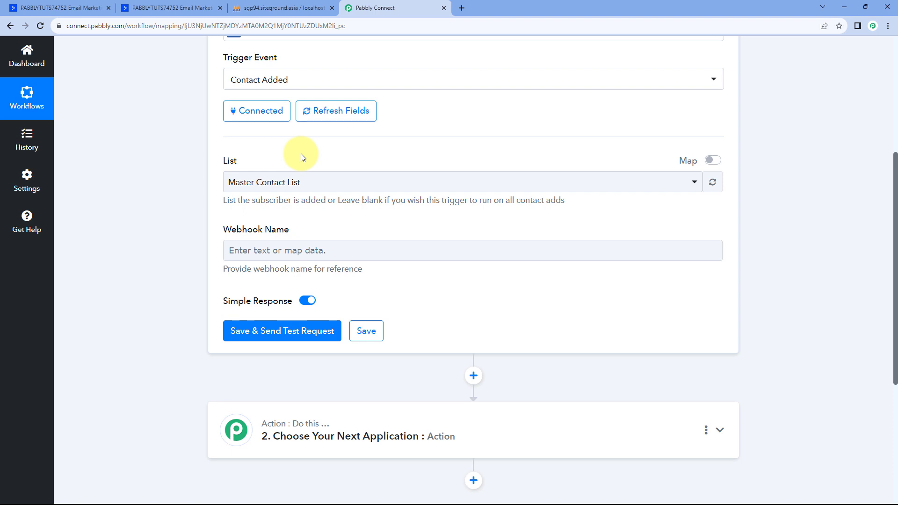
pyautogui.click(341, 184)
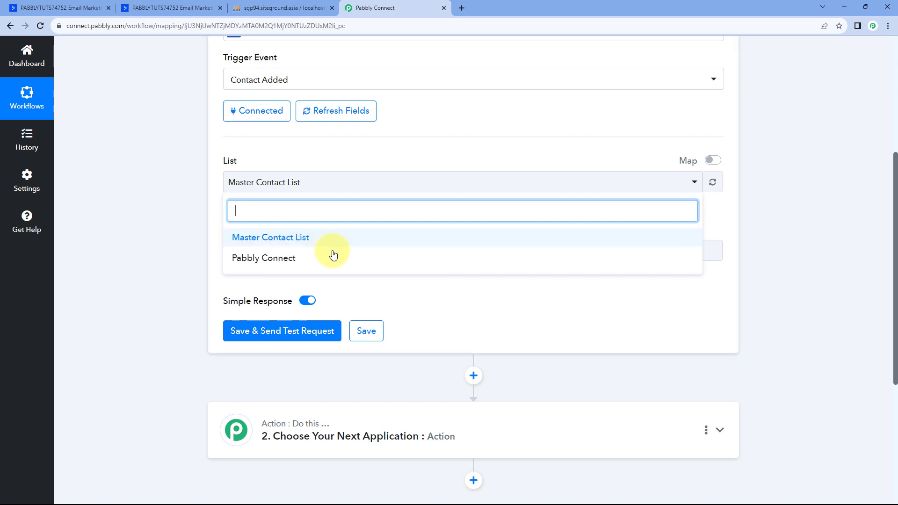
pyautogui.click(85, 4)
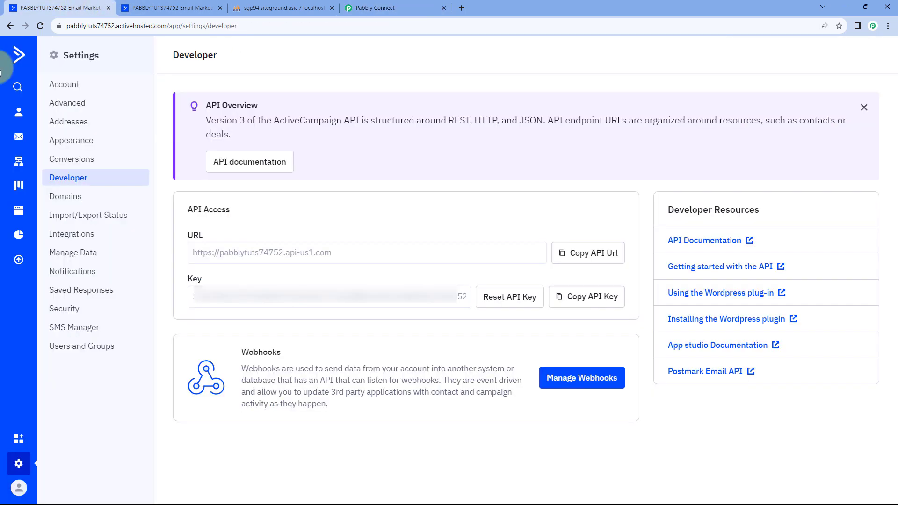
pyautogui.click(19, 111)
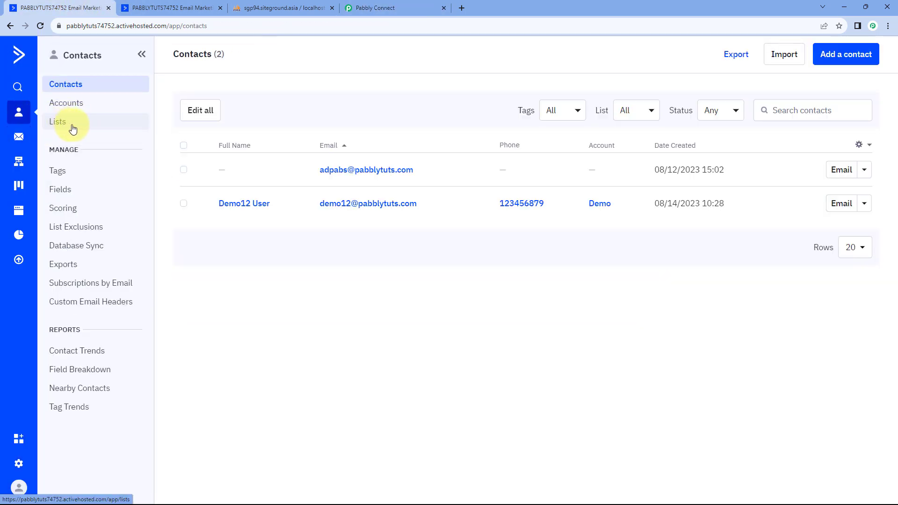
pyautogui.click(70, 123)
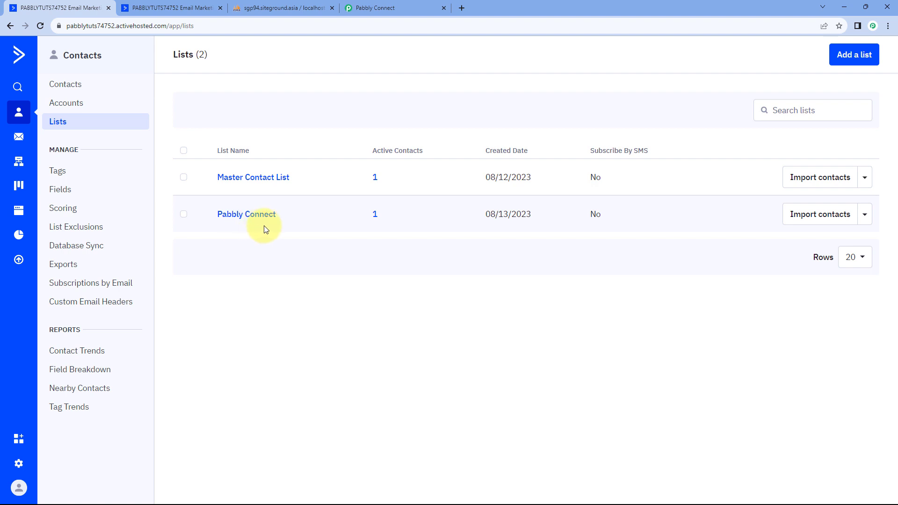
pyautogui.click(387, 7)
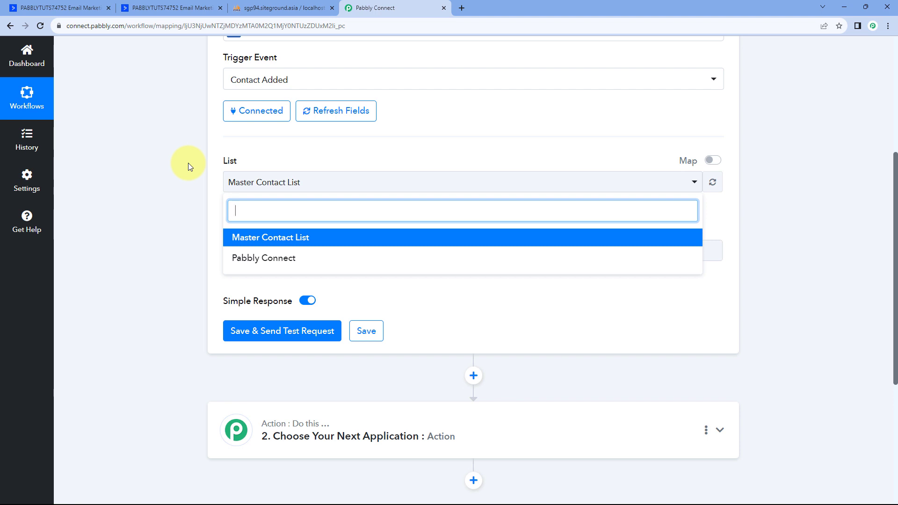
pyautogui.click(70, 8)
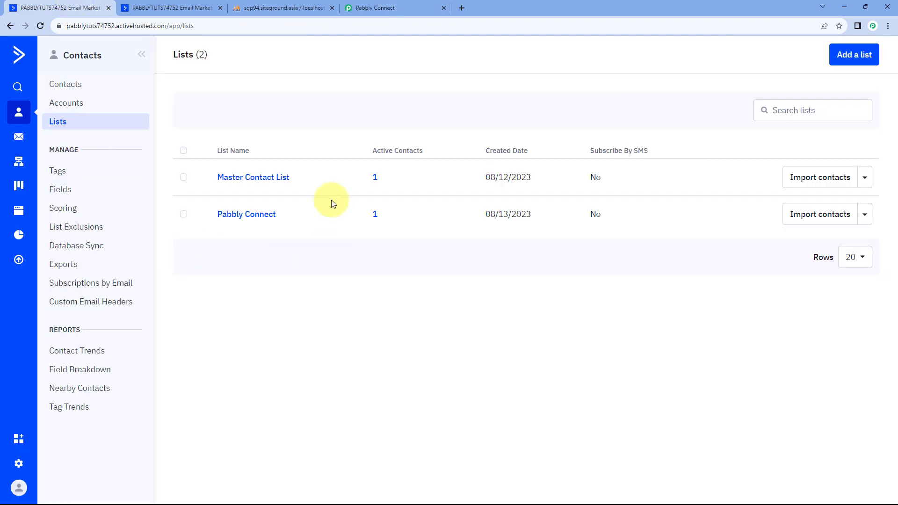
pyautogui.click(255, 215)
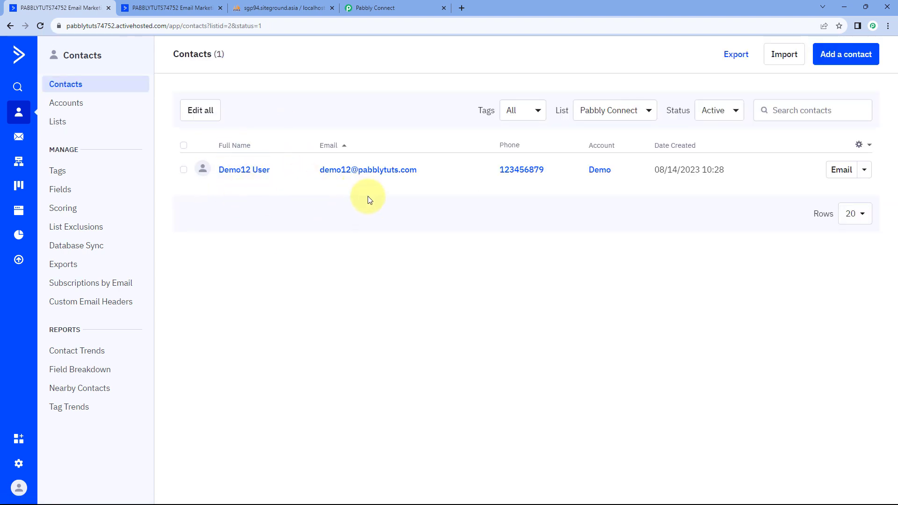
pyautogui.click(371, 8)
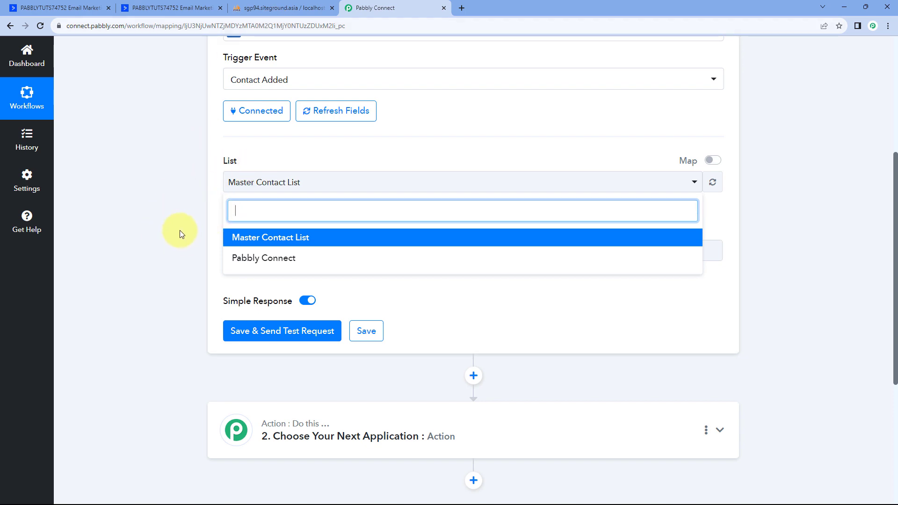
pyautogui.click(283, 8)
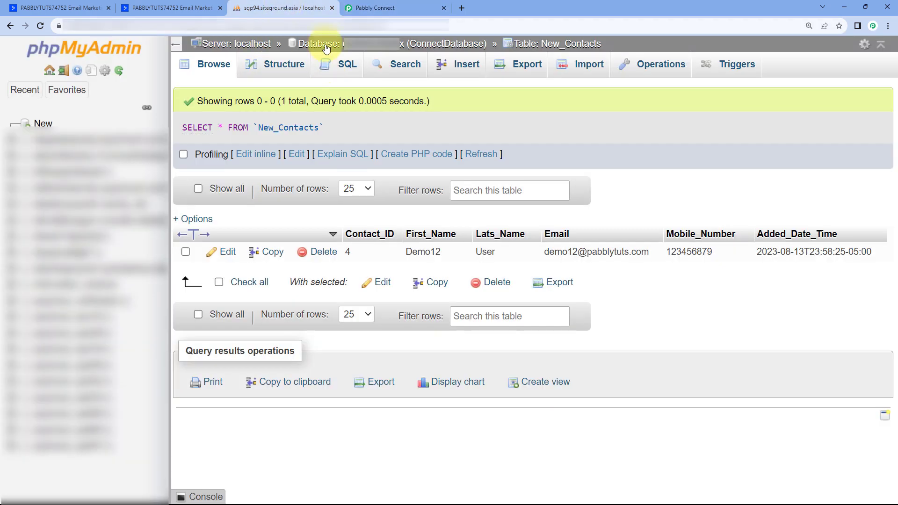
# Return to Pabbly Connect and set the trigger's List to Pabbly Connect.
pyautogui.click(374, 8)
pyautogui.click(285, 257)
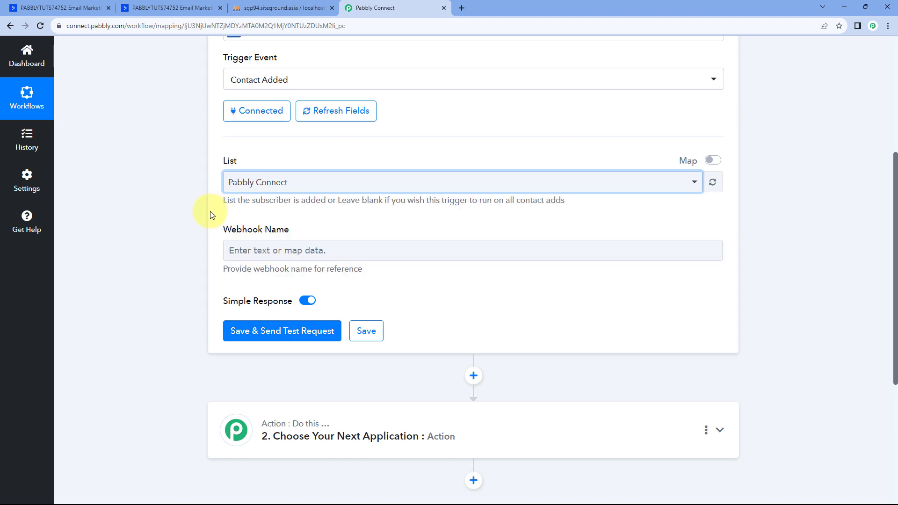
pyautogui.click(210, 214)
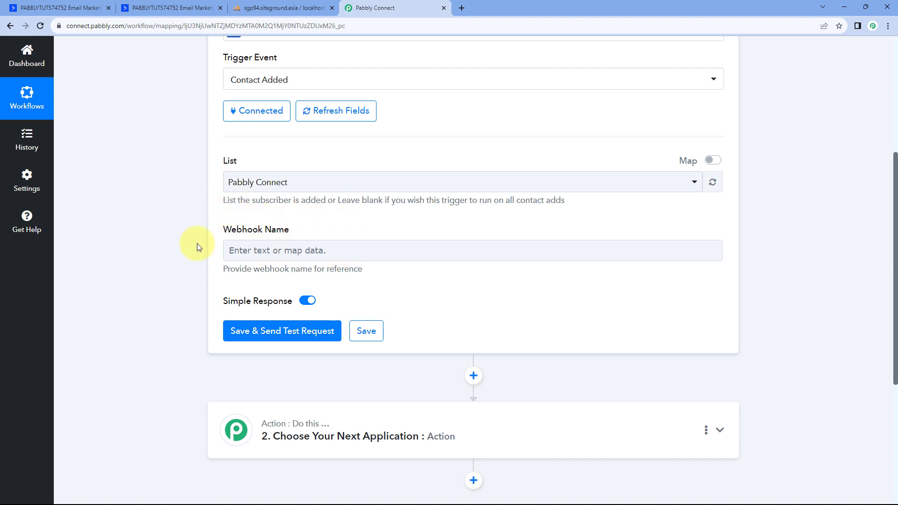
# Name the webhook MySQL, then save the trigger and send a test request to start waiting for a response.
pyautogui.click(320, 249)
pyautogui.write('MySQL')
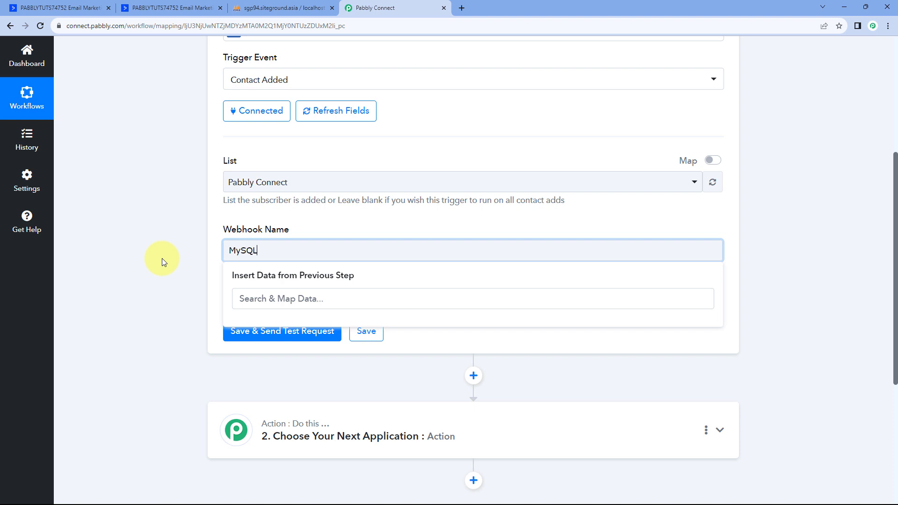
pyautogui.click(162, 258)
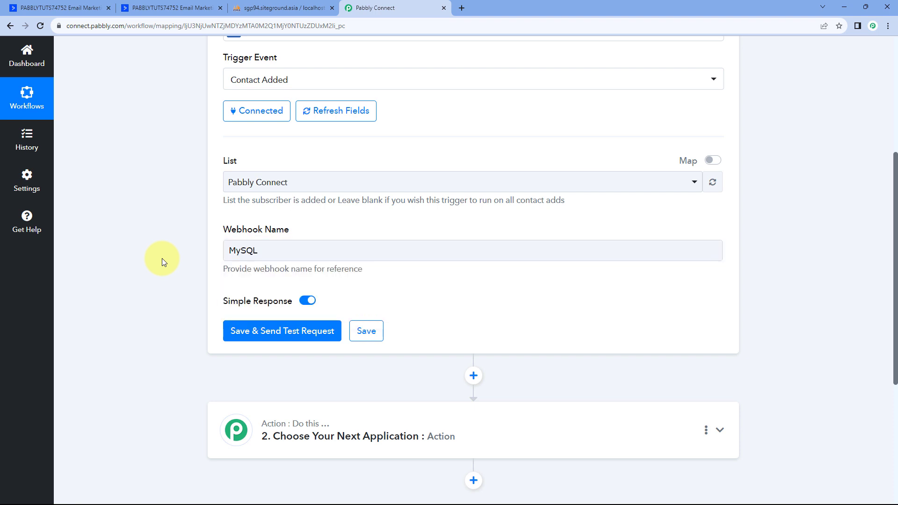
pyautogui.click(277, 339)
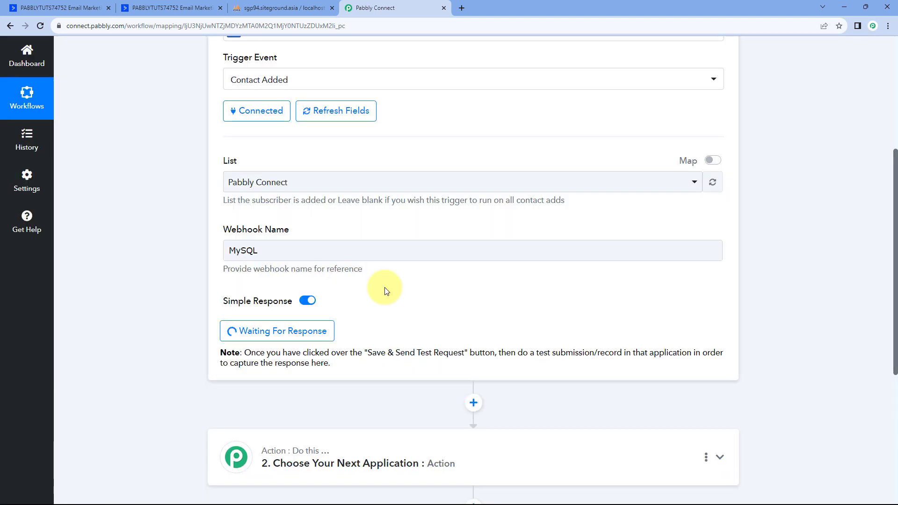
pyautogui.scroll(-1, 386, 290)
pyautogui.moveTo(258, 255)
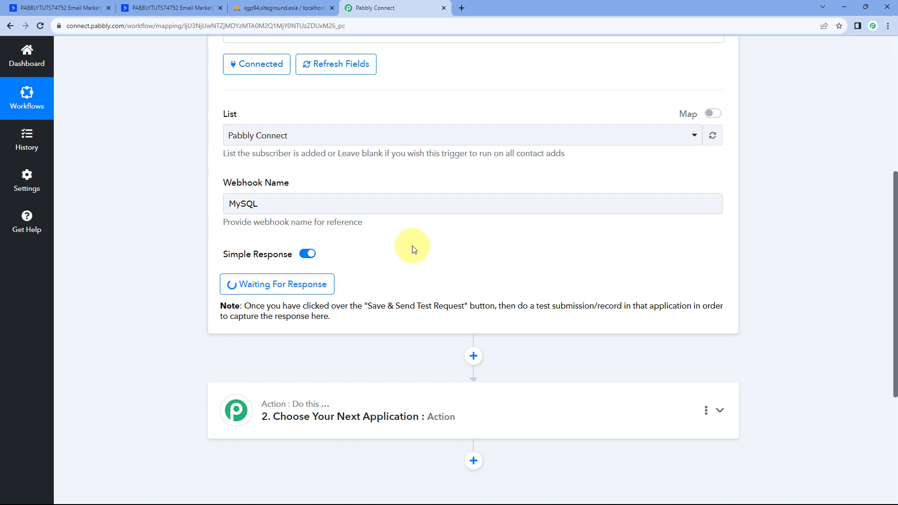
pyautogui.scroll(-2, 407, 234)
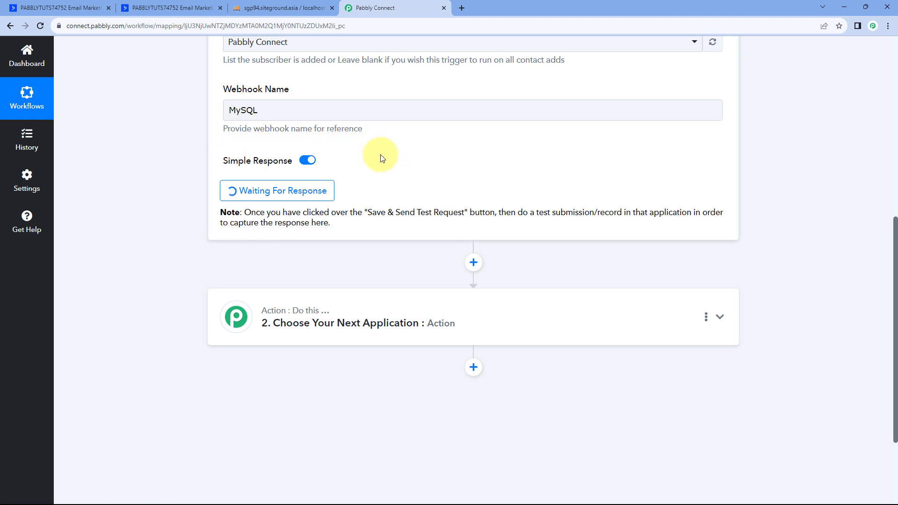
# Review ActiveCampaign's Add a Contact dialog and the Sign Up Form as ways of adding a test contact.
pyautogui.click(63, 5)
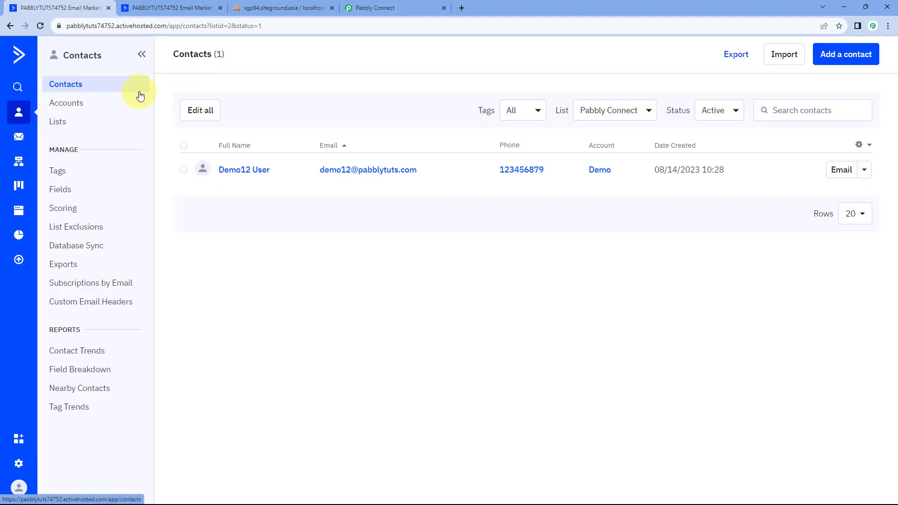
pyautogui.click(849, 55)
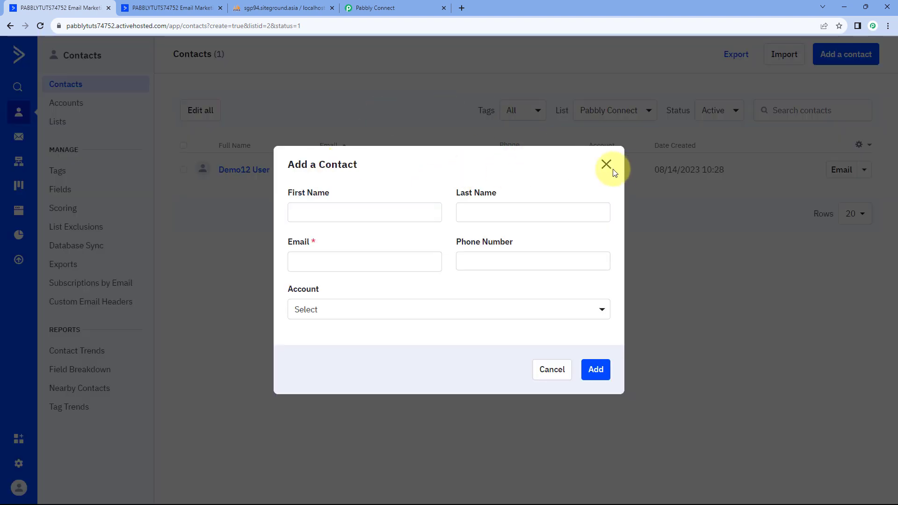
pyautogui.click(605, 163)
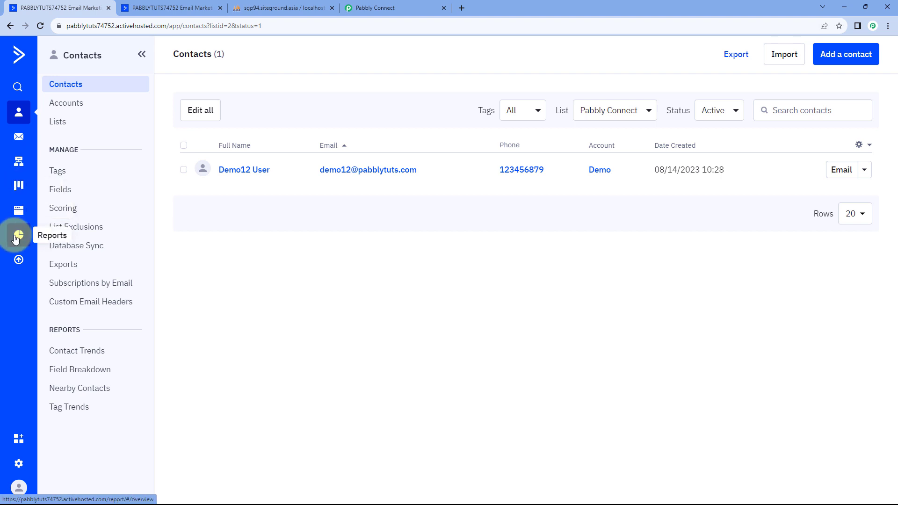
pyautogui.click(18, 211)
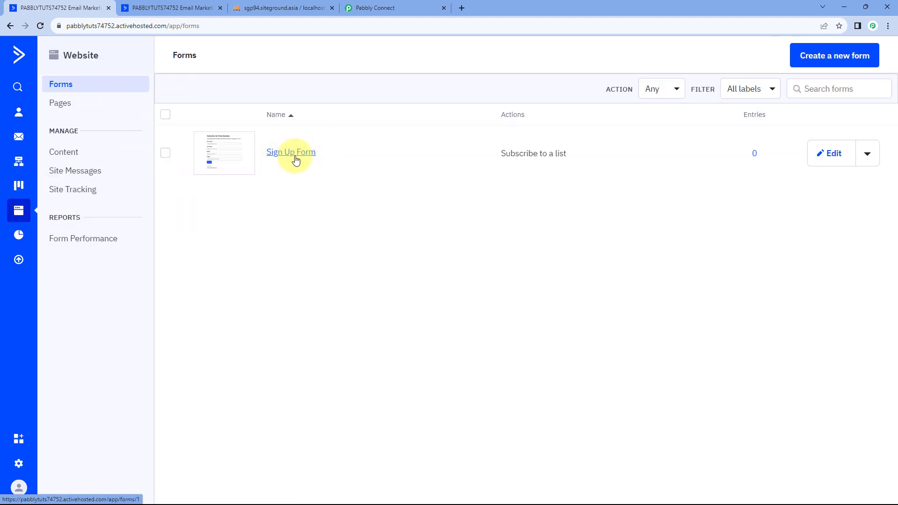
pyautogui.click(295, 157)
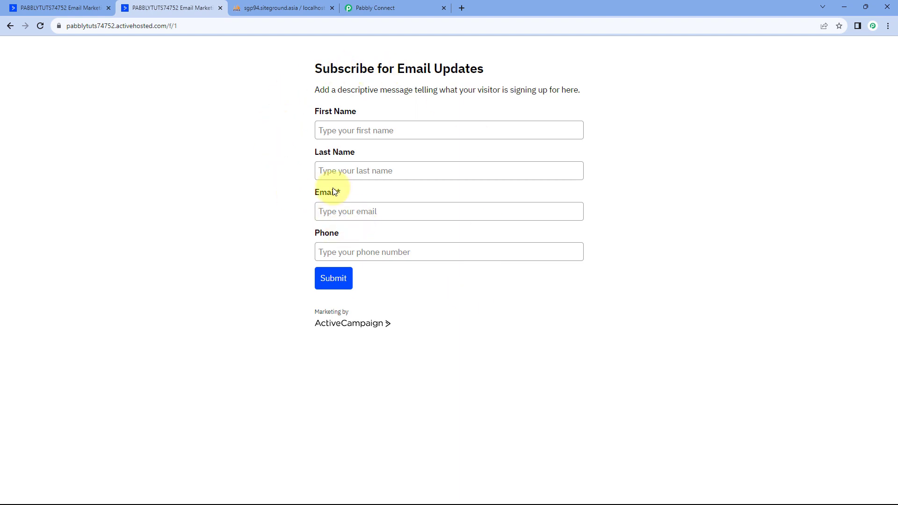
pyautogui.click(78, 9)
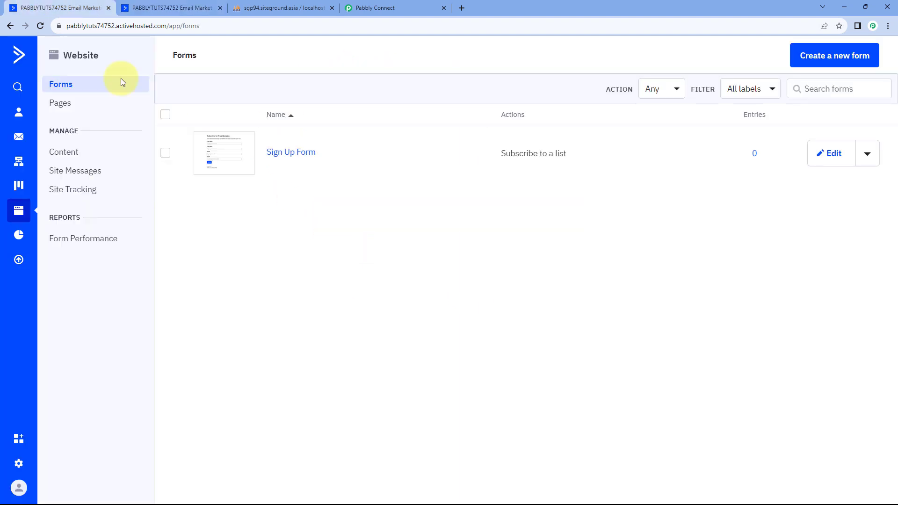
pyautogui.click(196, 7)
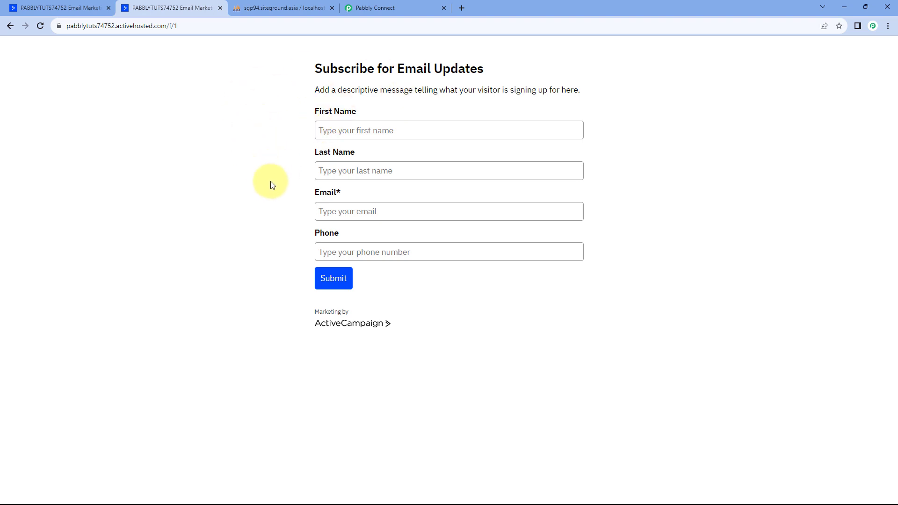
pyautogui.click(71, 8)
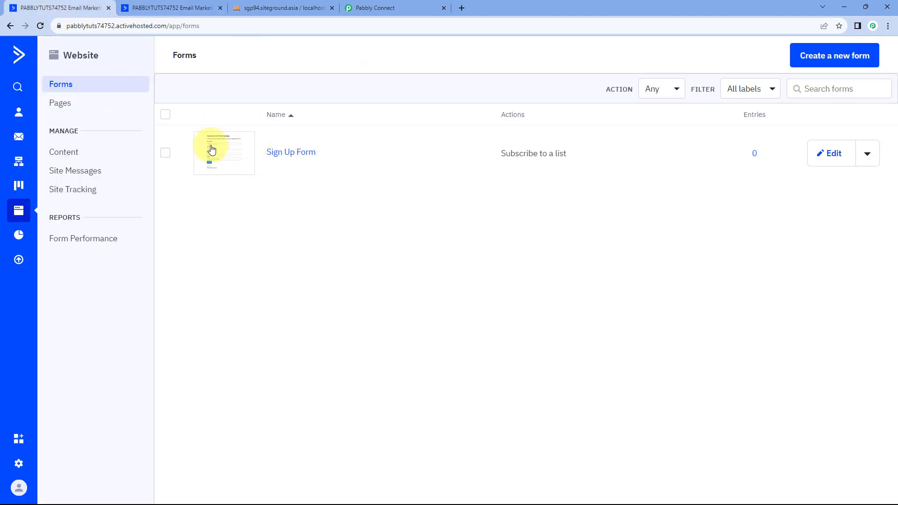
pyautogui.click(362, 8)
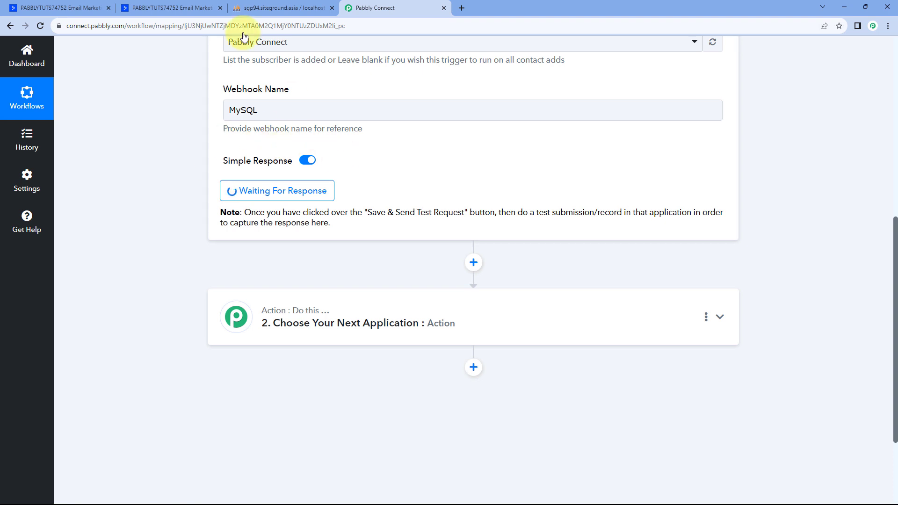
# Fill in the ActiveCampaign sign-up form with the test contact's first name, last name, e-mail and phone number, and submit it.
pyautogui.click(161, 7)
pyautogui.click(395, 131)
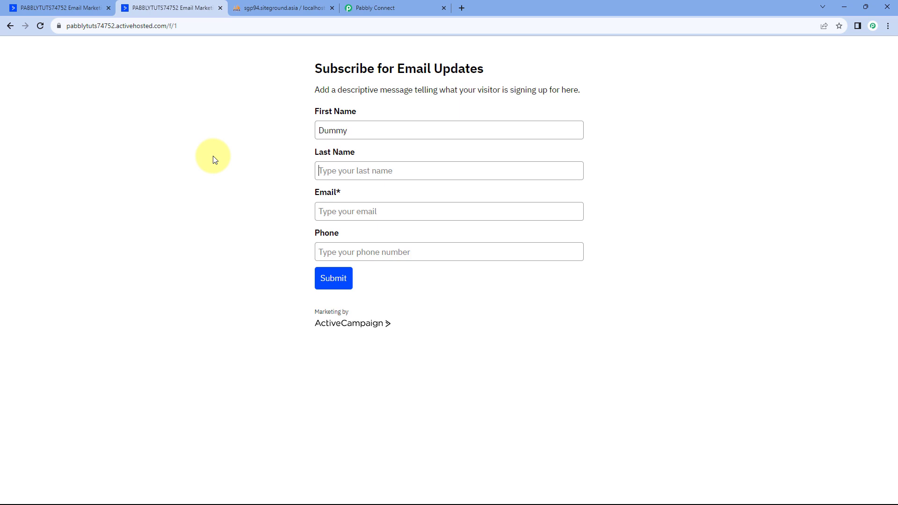
pyautogui.write('User')
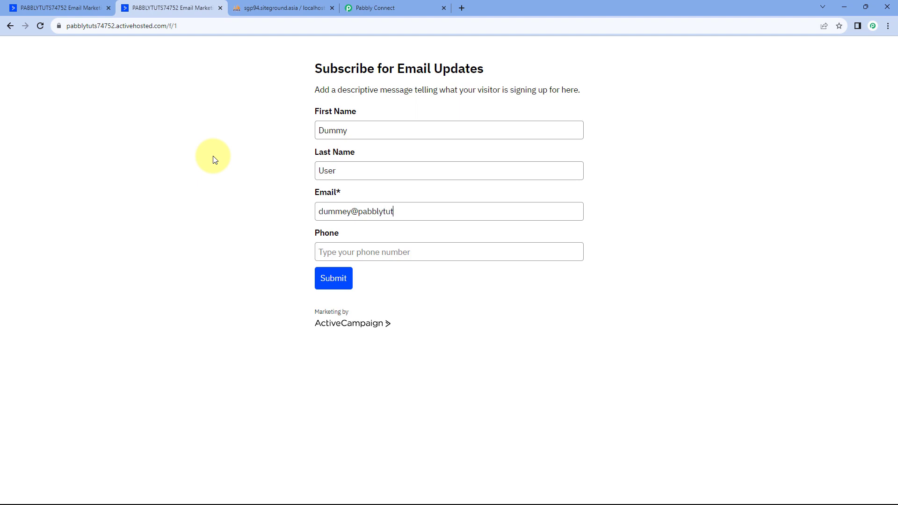
pyautogui.write('11234567890')
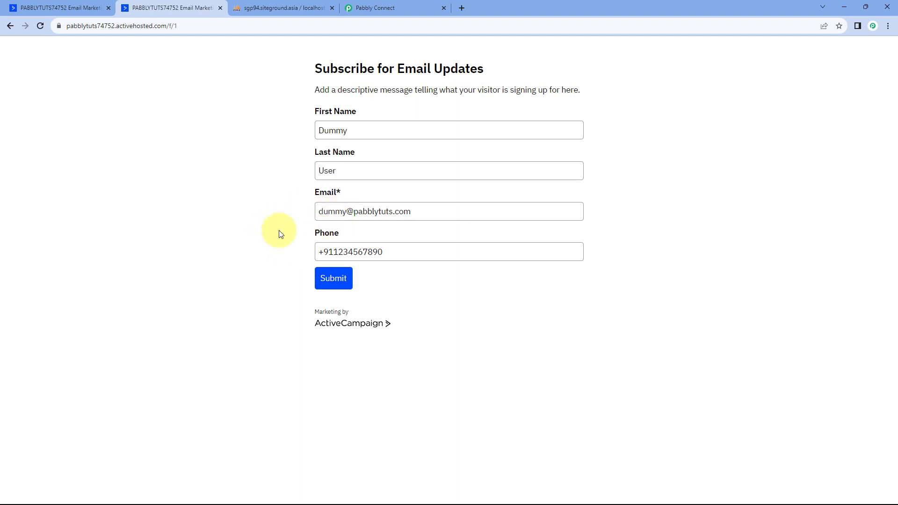
pyautogui.click(340, 286)
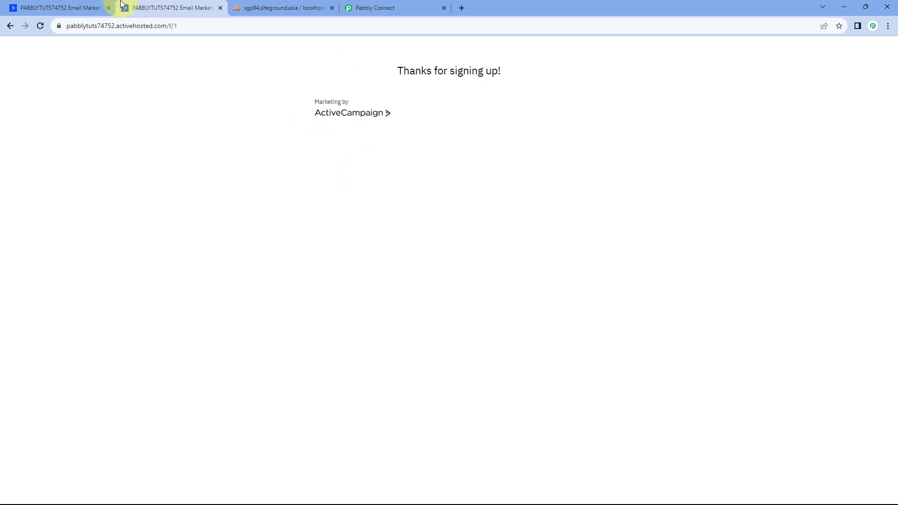
# Check ActiveCampaign's contacts and the Pabbly Connect list for the contact submitted through the sign-up form.
pyautogui.click(80, 10)
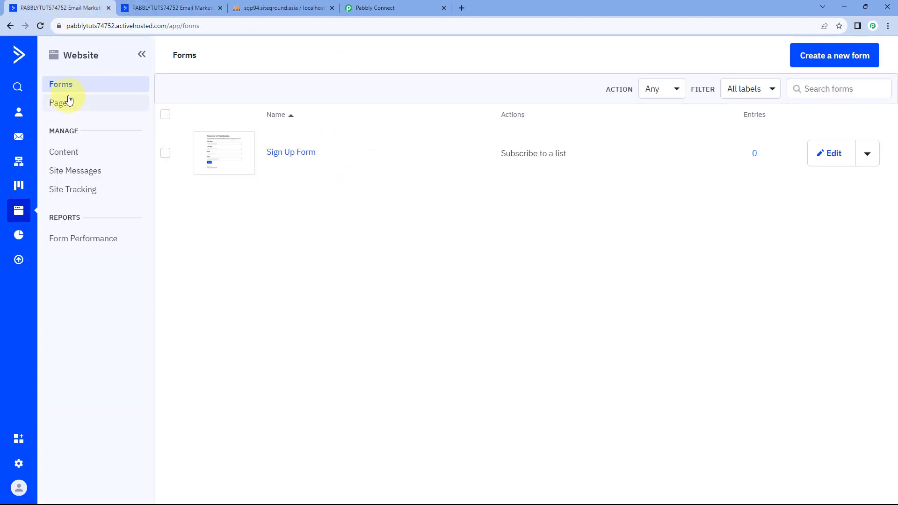
pyautogui.click(21, 117)
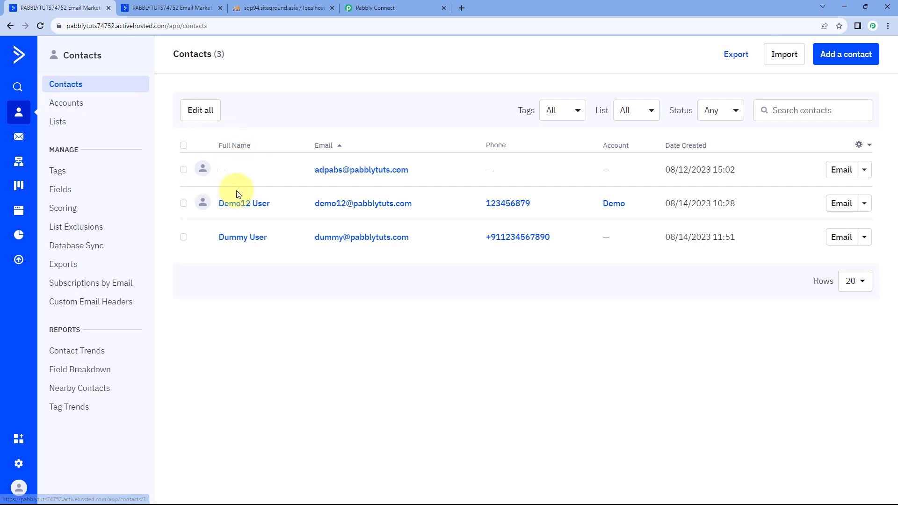
pyautogui.click(68, 126)
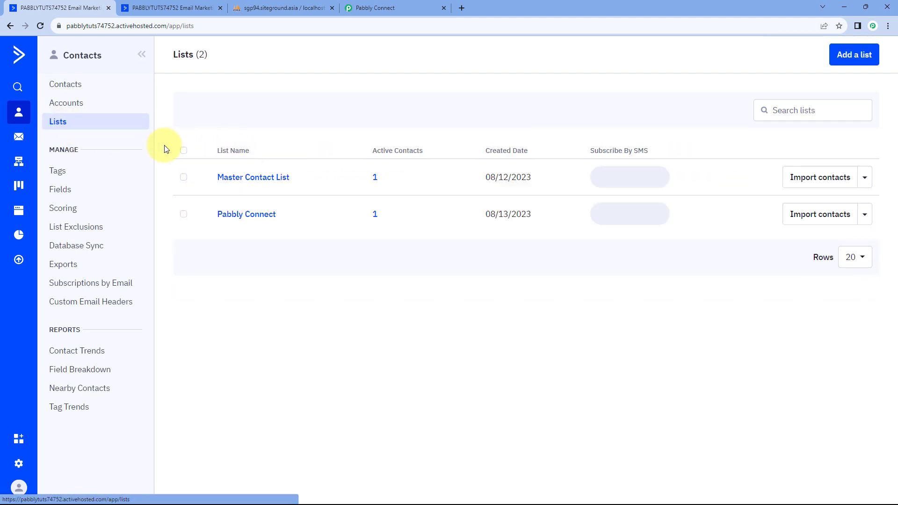
pyautogui.click(240, 214)
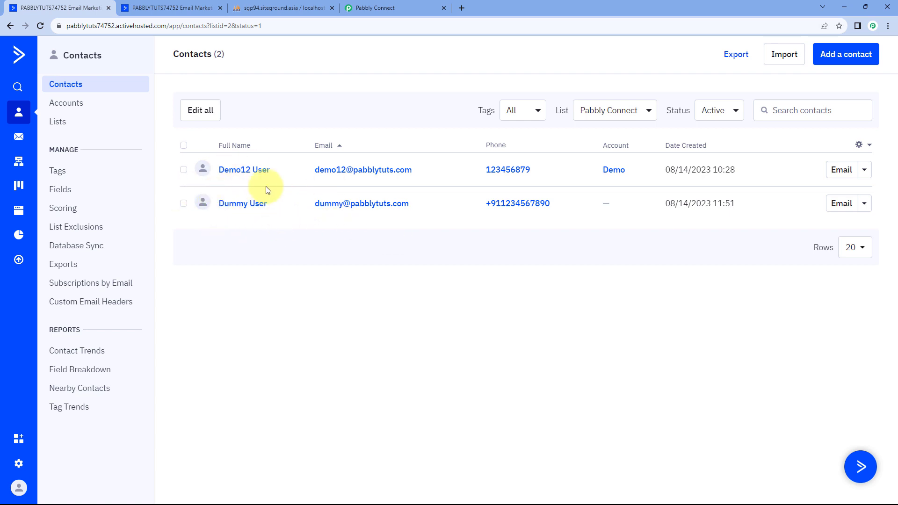
pyautogui.click(195, 7)
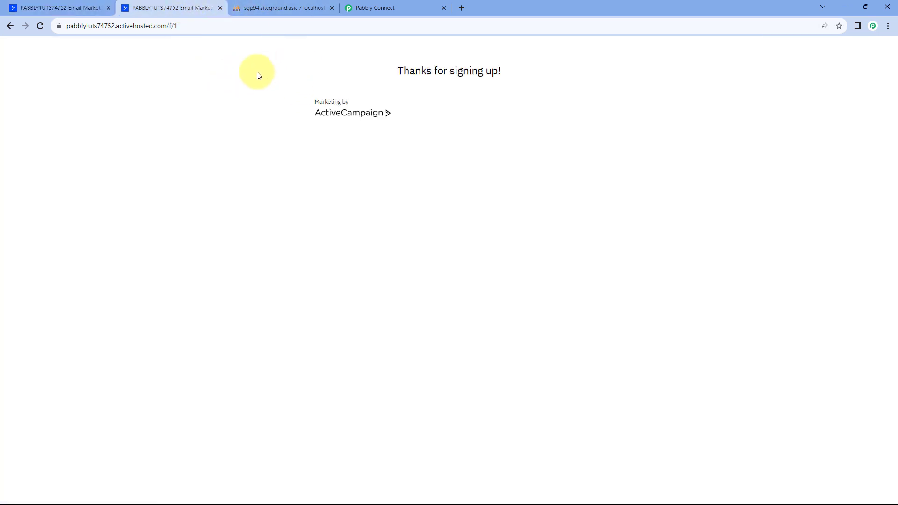
pyautogui.click(91, 8)
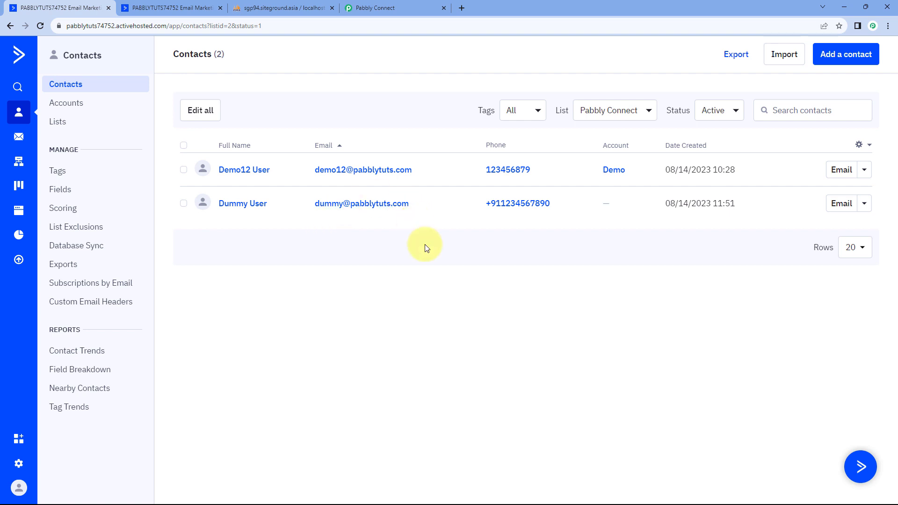
# Switch to Pabbly Connect and examine the trigger's received webhook response, including its Date Time field.
pyautogui.click(423, 7)
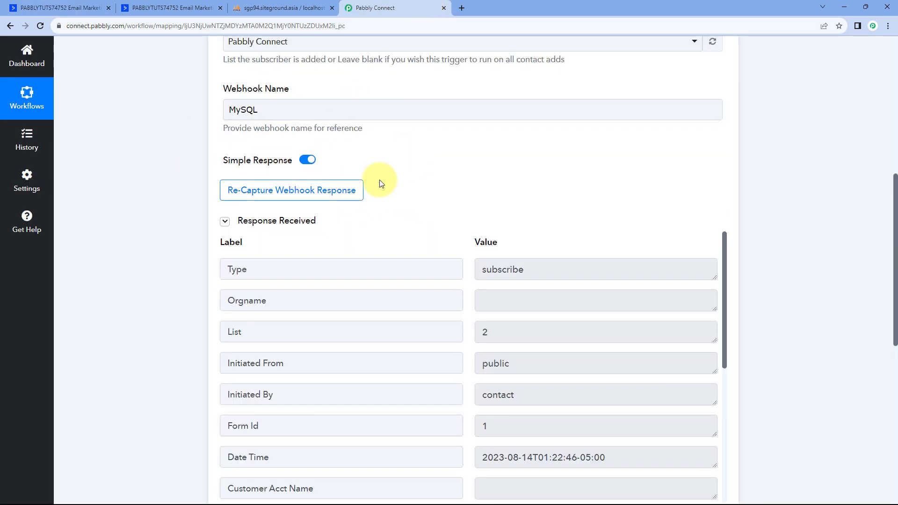
pyautogui.scroll(-2, 213, 144)
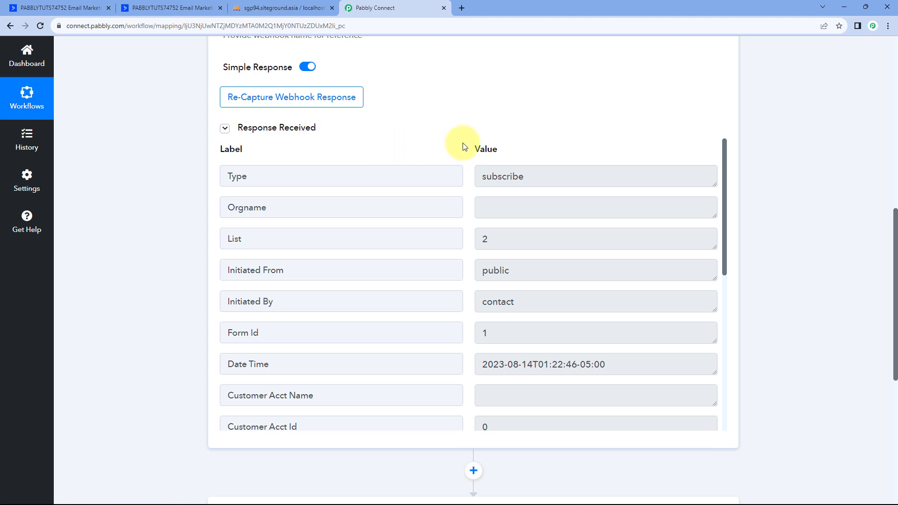
pyautogui.scroll(5, 463, 146)
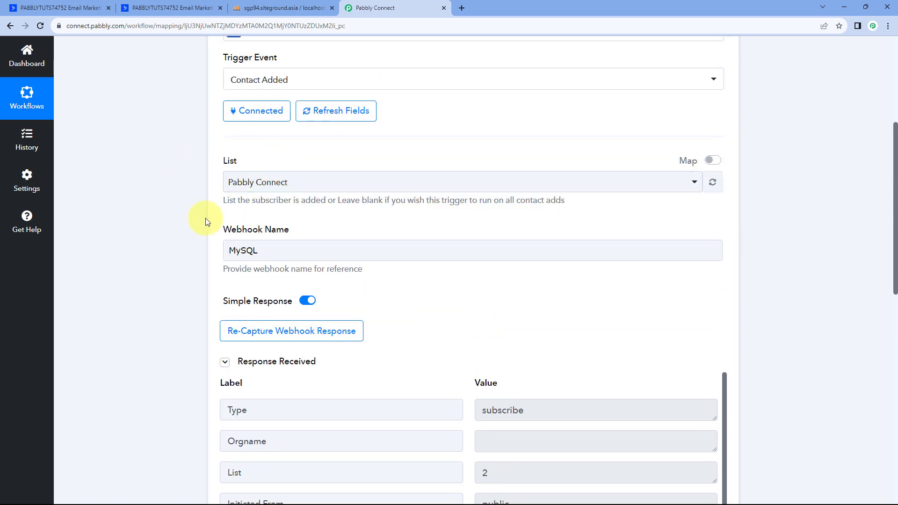
pyautogui.scroll(-4, 414, 210)
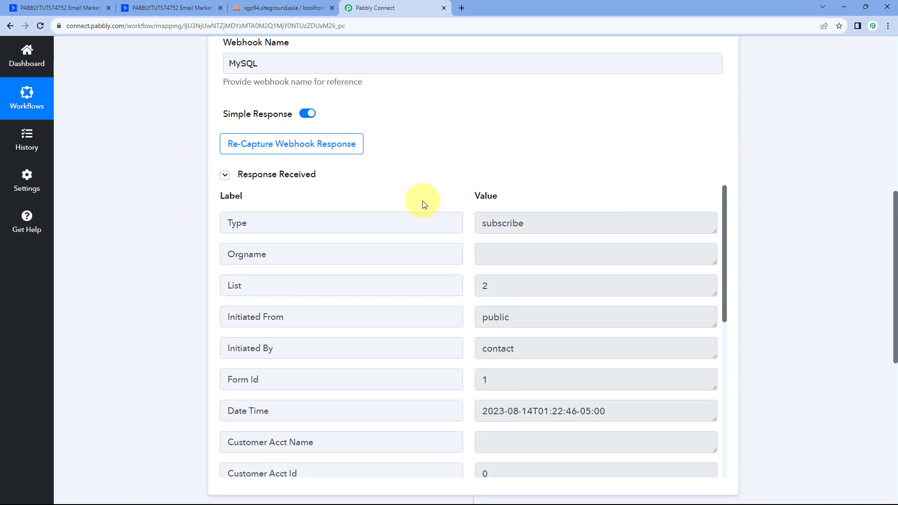
pyautogui.scroll(-3, 424, 204)
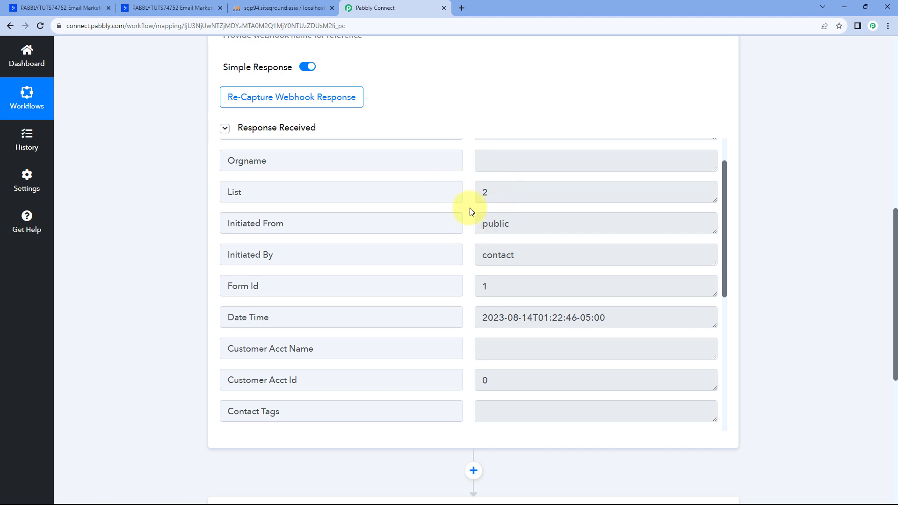
pyautogui.scroll(-2, 470, 212)
pyautogui.scroll(-1, 465, 214)
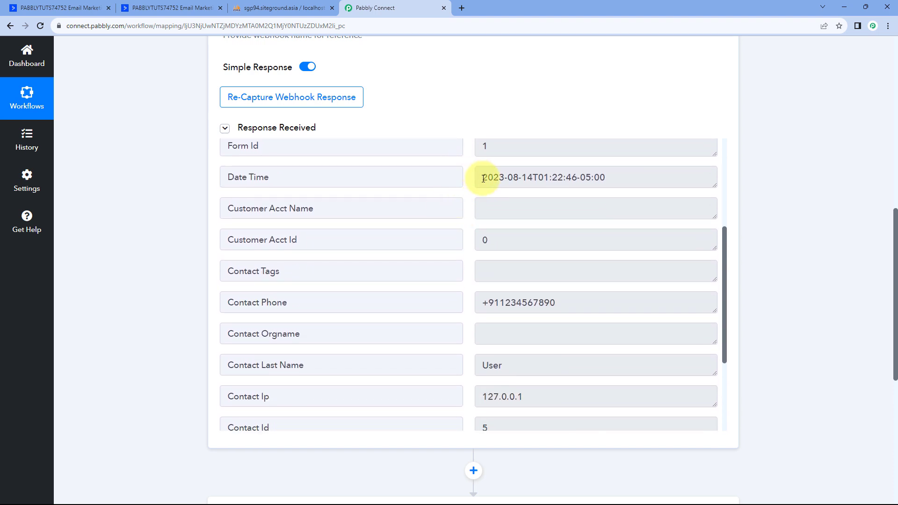
pyautogui.moveTo(483, 179); pyautogui.dragTo(619, 169)
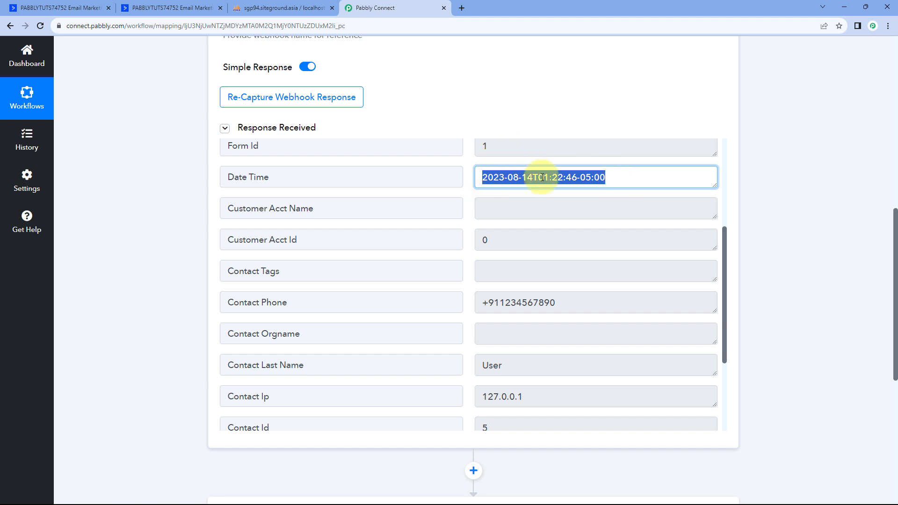
pyautogui.click(470, 187)
# Examine the contact phone, last name, ID, first name and email fields in the received response.
pyautogui.scroll(-1, 471, 191)
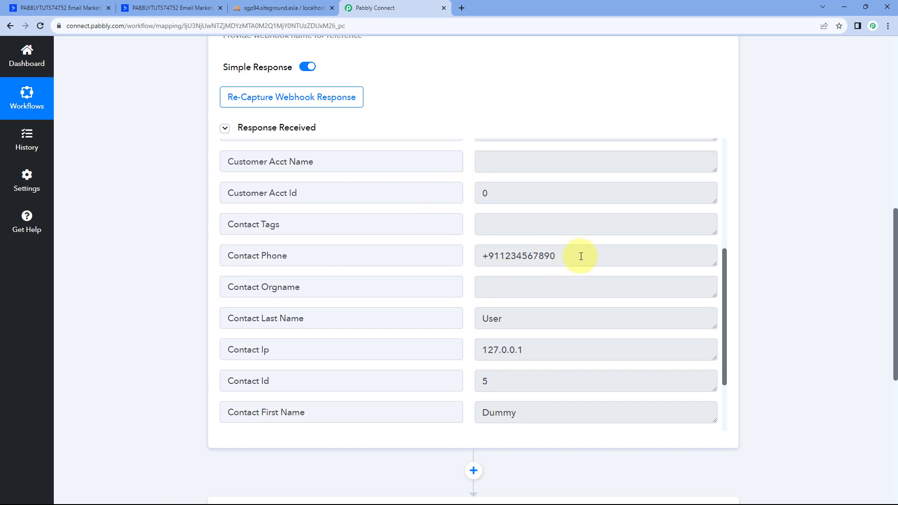
pyautogui.moveTo(577, 255); pyautogui.dragTo(479, 254)
pyautogui.click(470, 256)
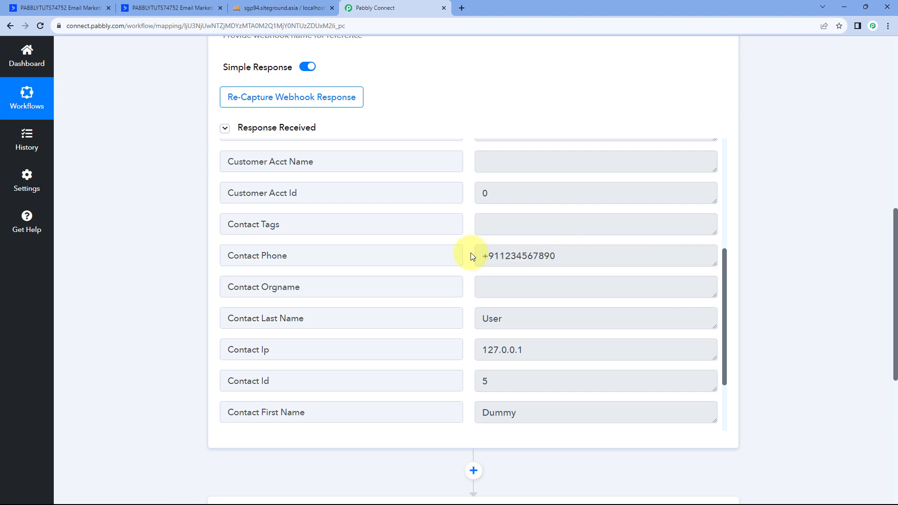
pyautogui.scroll(-1, 472, 256)
pyautogui.click(517, 272)
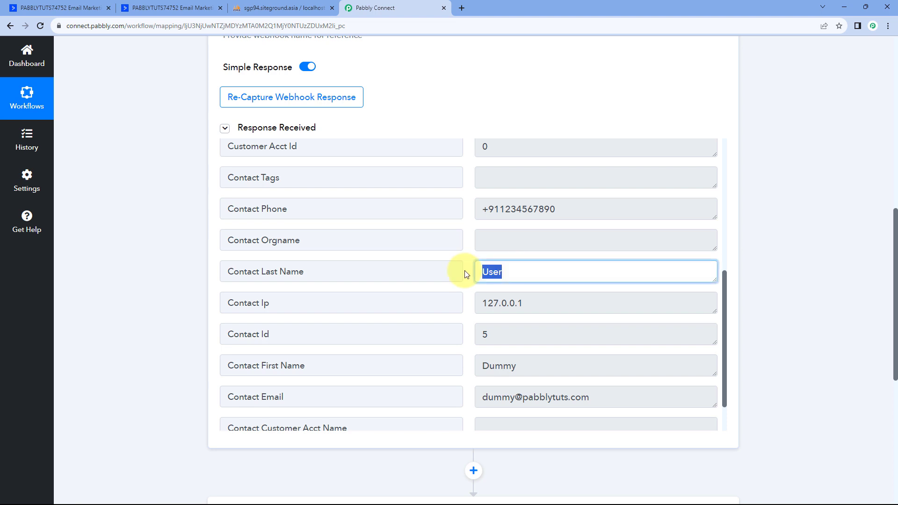
pyautogui.scroll(-1, 414, 271)
pyautogui.click(503, 286)
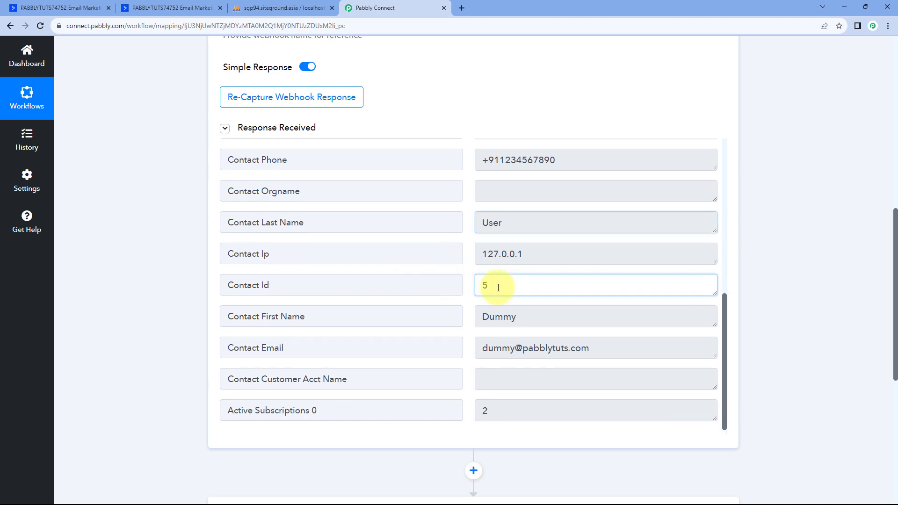
pyautogui.click(530, 320)
pyautogui.click(611, 351)
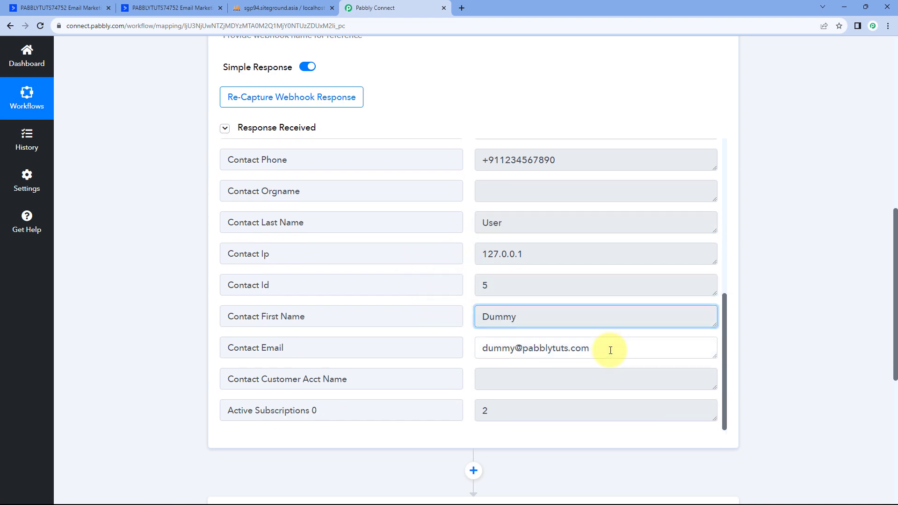
pyautogui.click(468, 346)
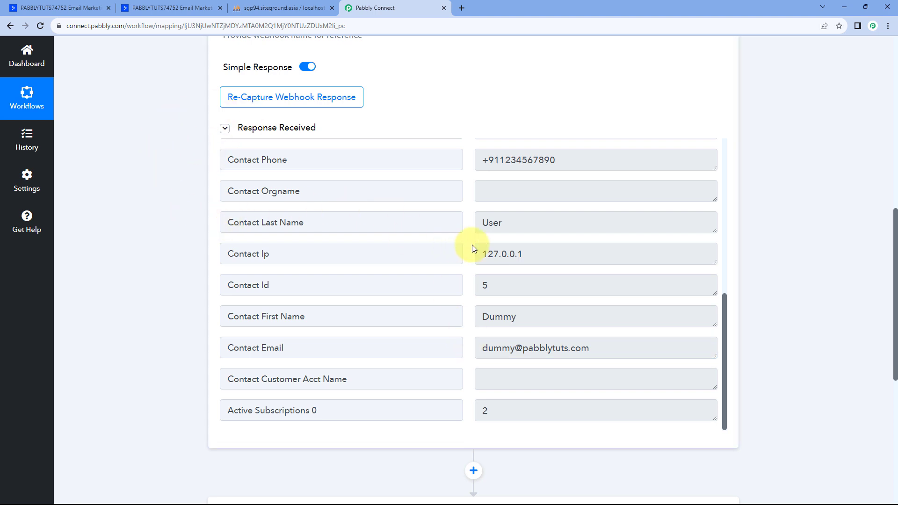
# Compare the captured response with ActiveCampaign's Pabbly Connect list and the New_Contacts table in phpMyAdmin.
pyautogui.click(171, 6)
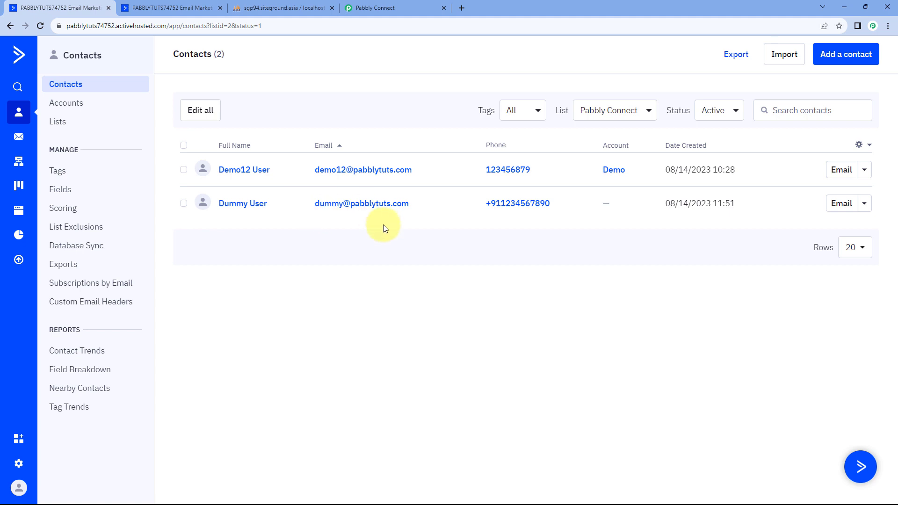
pyautogui.click(397, 7)
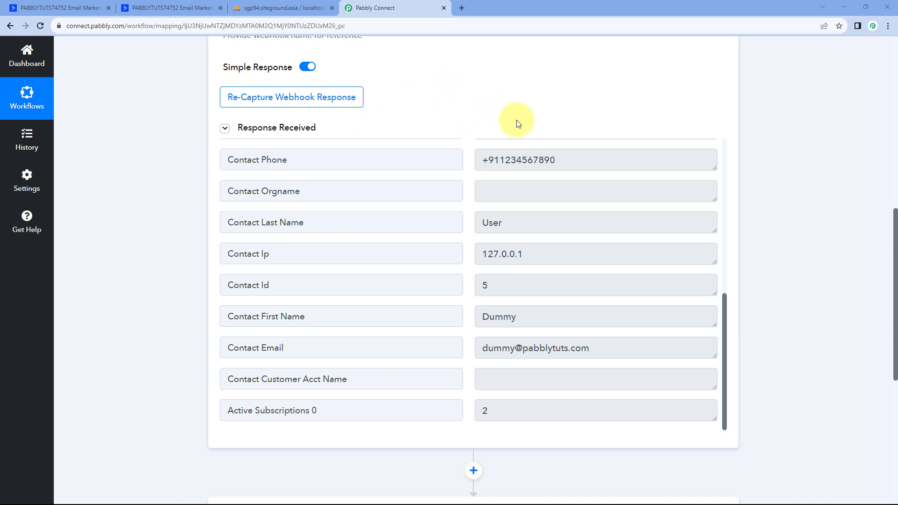
pyautogui.scroll(-1, 175, 161)
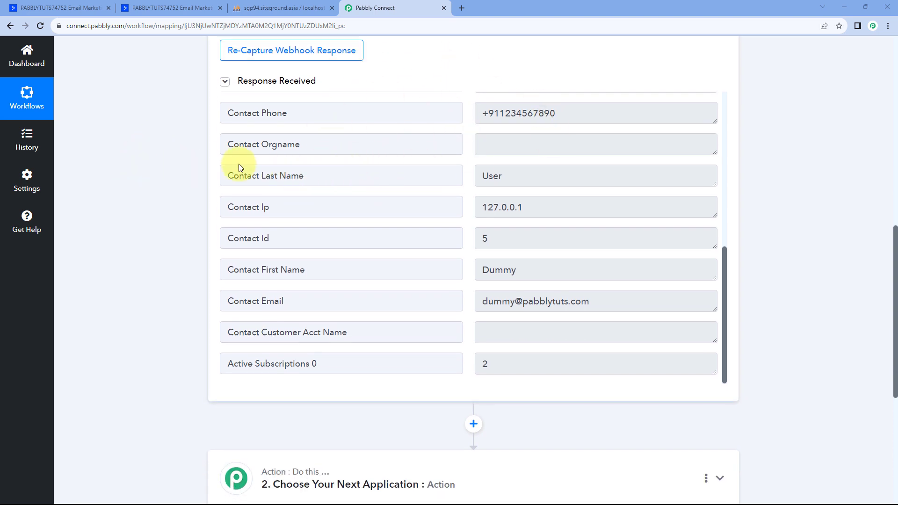
pyautogui.click(254, 8)
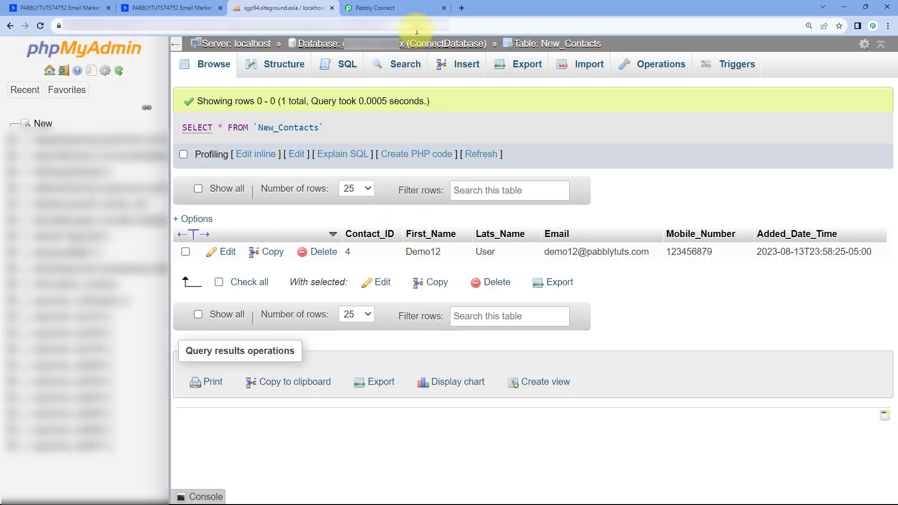
# Return to Pabbly Connect and choose MySQL as the app for the workflow's second step.
pyautogui.click(406, 8)
pyautogui.scroll(-6, 173, 224)
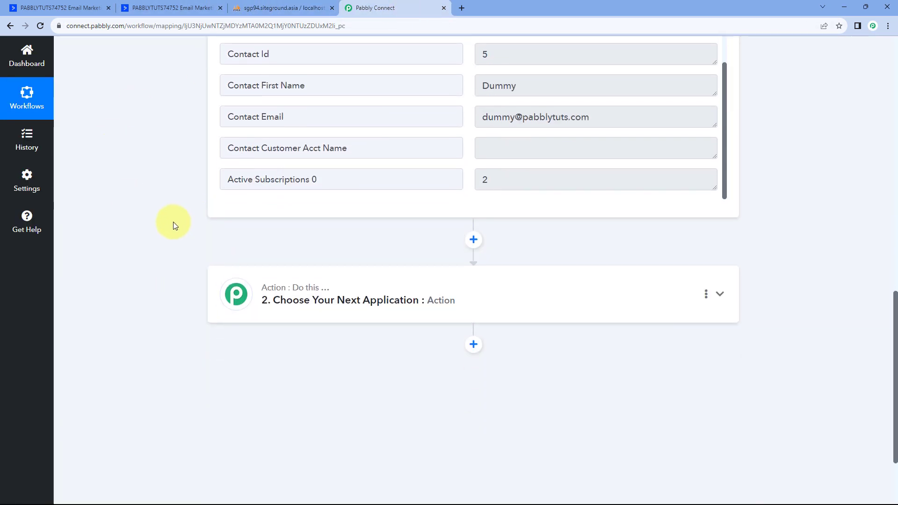
pyautogui.click(412, 195)
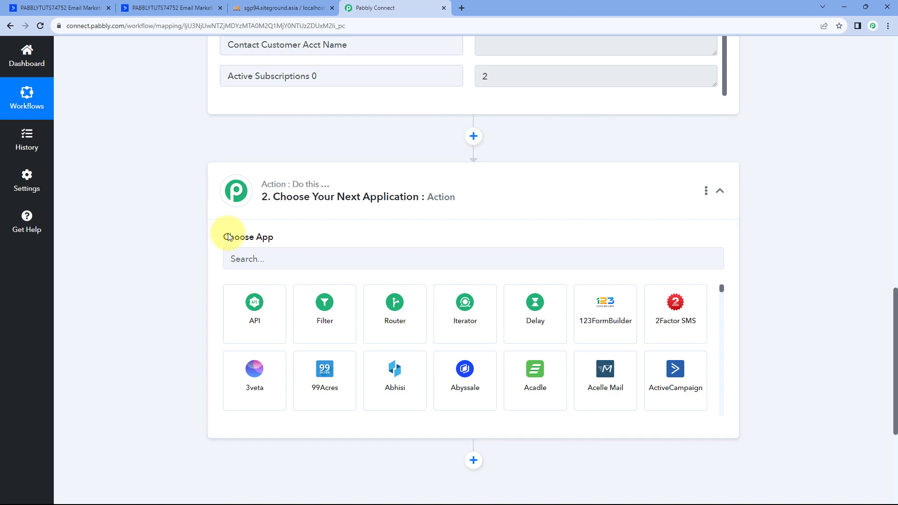
pyautogui.click(257, 250)
pyautogui.write('MySQL')
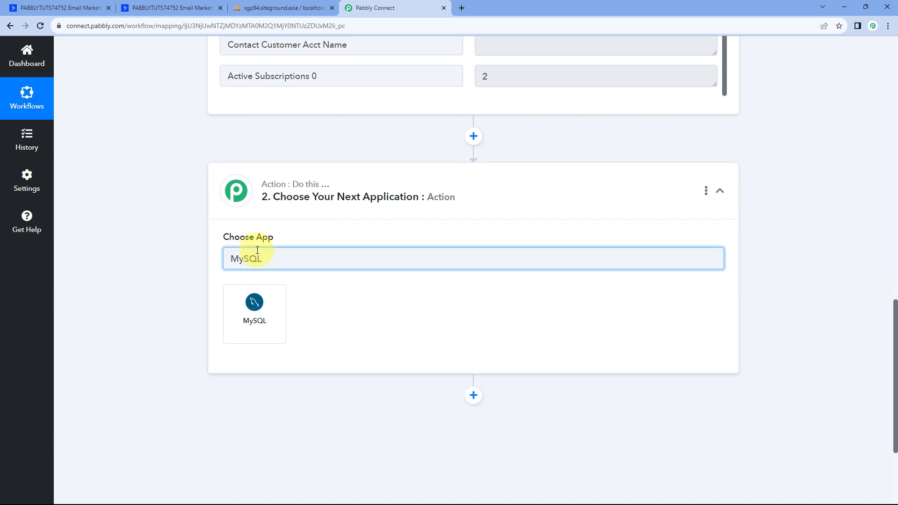
pyautogui.click(251, 301)
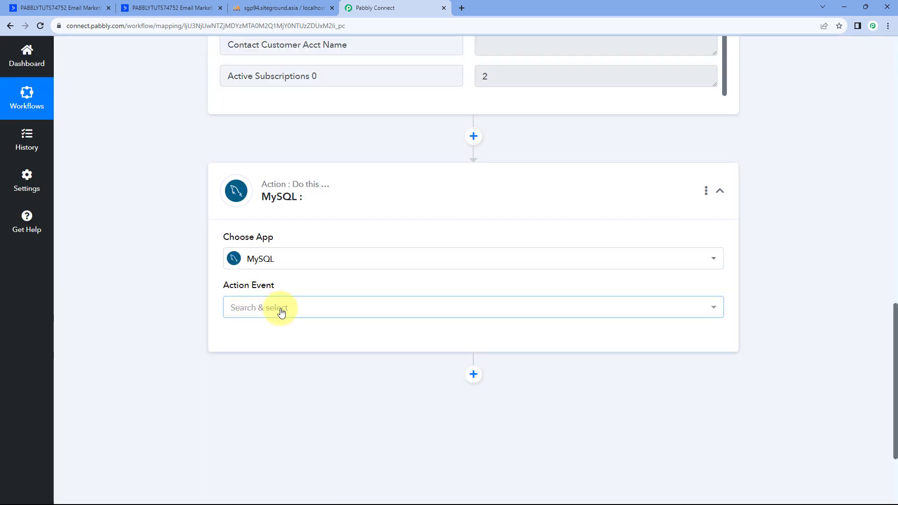
# Set the MySQL action event to Insert Row and open its account connection settings.
pyautogui.scroll(-2, 199, 256)
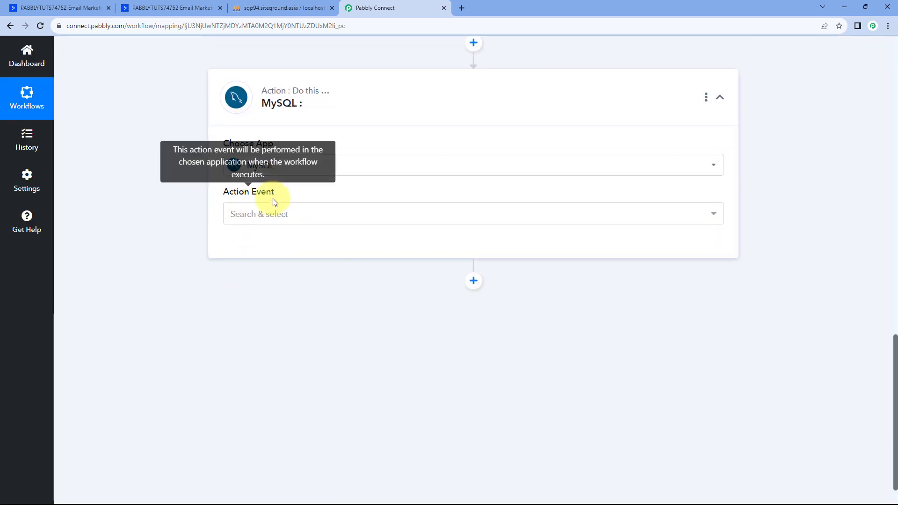
pyautogui.click(313, 216)
pyautogui.scroll(-1, 167, 227)
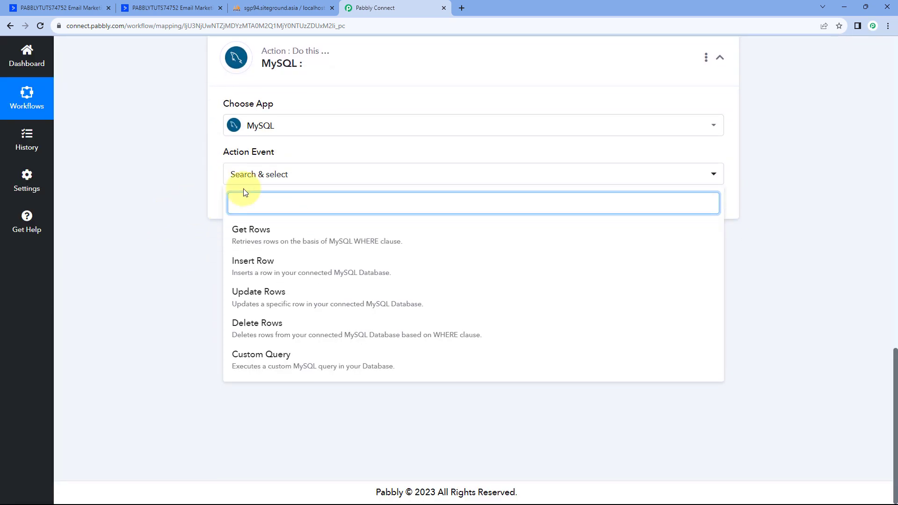
pyautogui.click(287, 265)
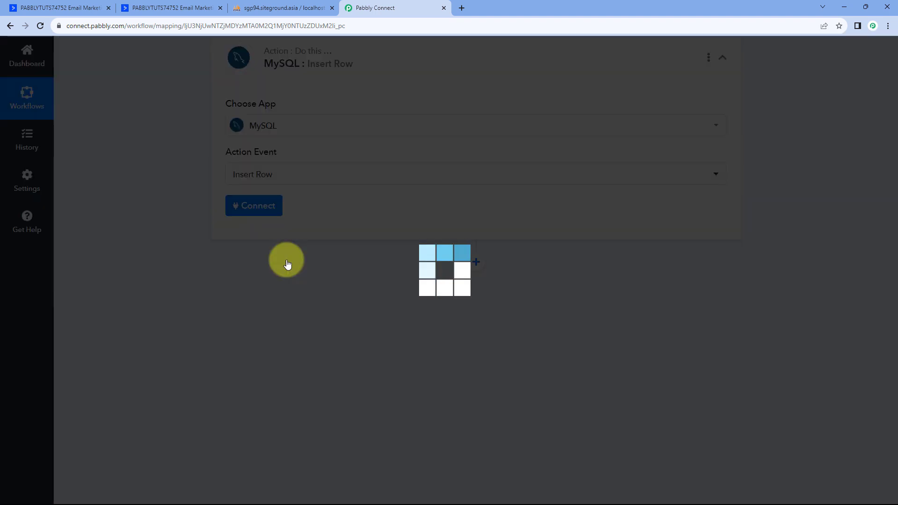
pyautogui.click(250, 205)
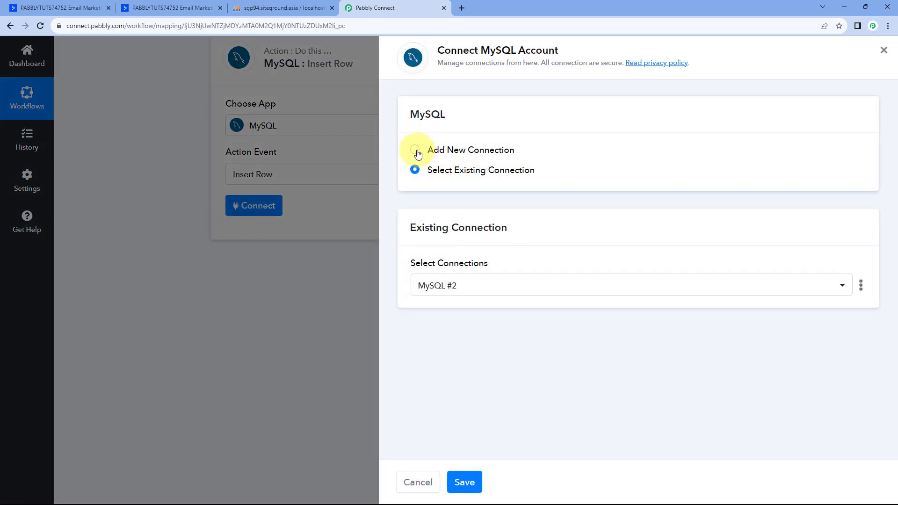
# Review the fields required for a new MySQL connection, but connect the action with the existing MySQL #2 connection.
pyautogui.click(416, 150)
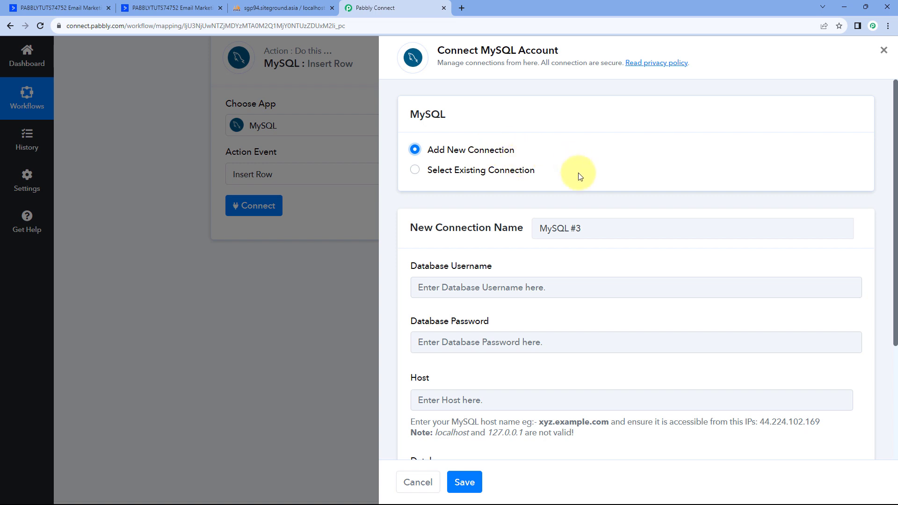
pyautogui.scroll(-3, 575, 164)
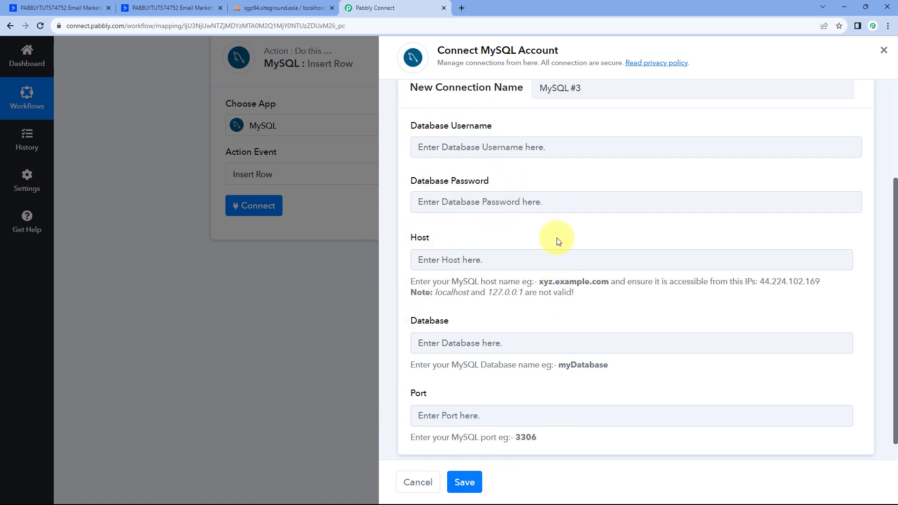
pyautogui.scroll(3, 557, 238)
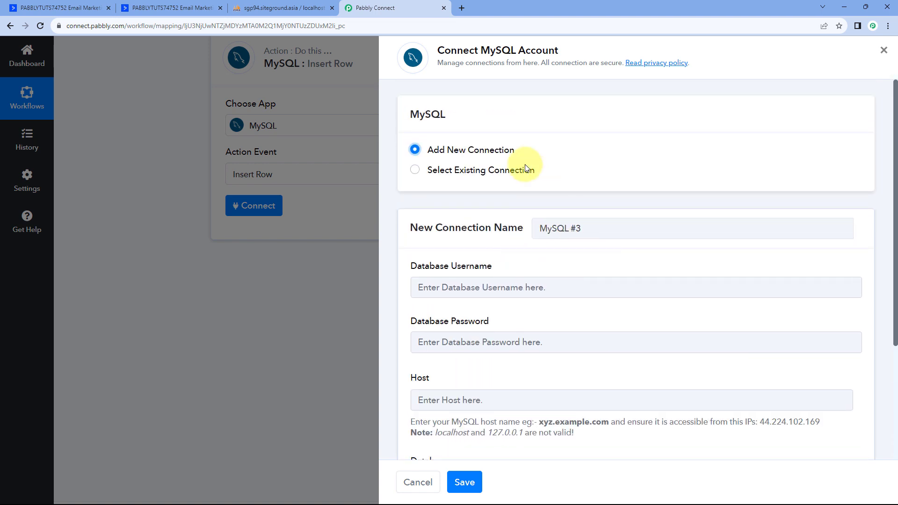
pyautogui.click(416, 174)
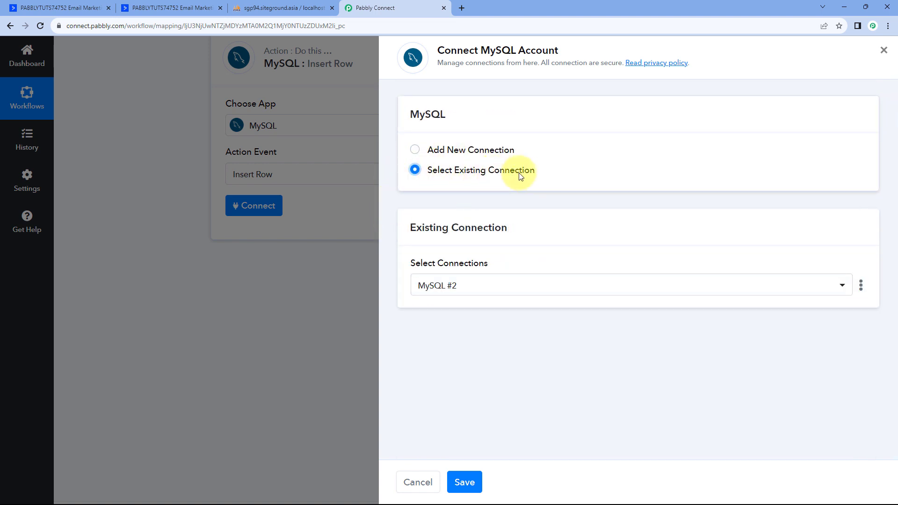
pyautogui.click(464, 482)
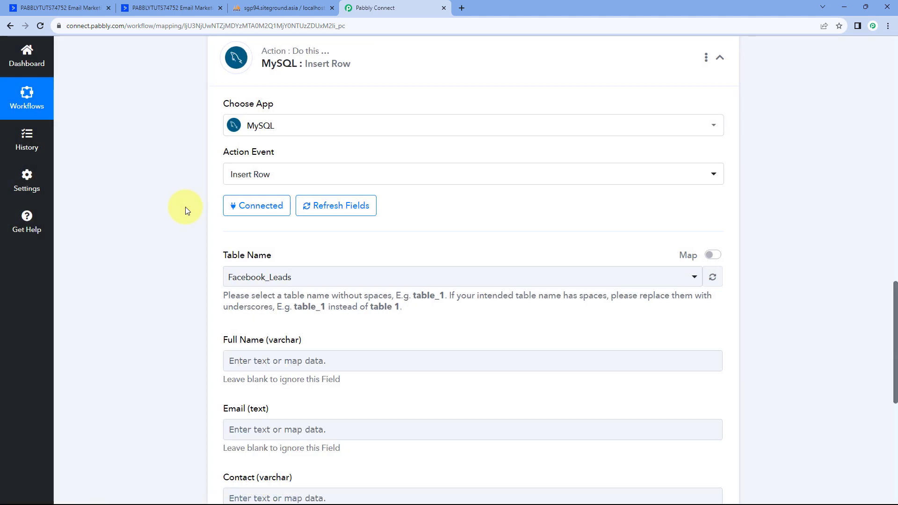
# Open the Table Name choices and compare them with the ConnectDatabase tables in phpMyAdmin, ending back in Pabbly Connect.
pyautogui.scroll(-2, 185, 207)
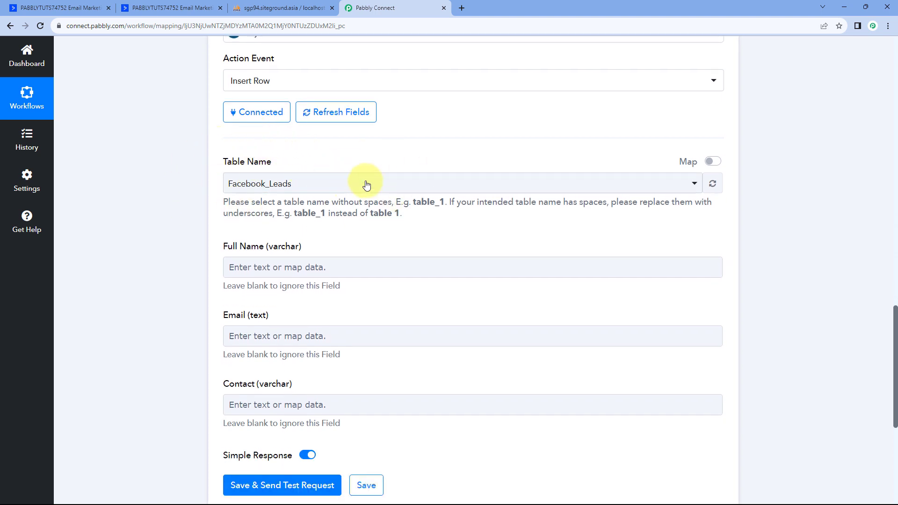
pyautogui.click(353, 182)
pyautogui.scroll(-1, 201, 166)
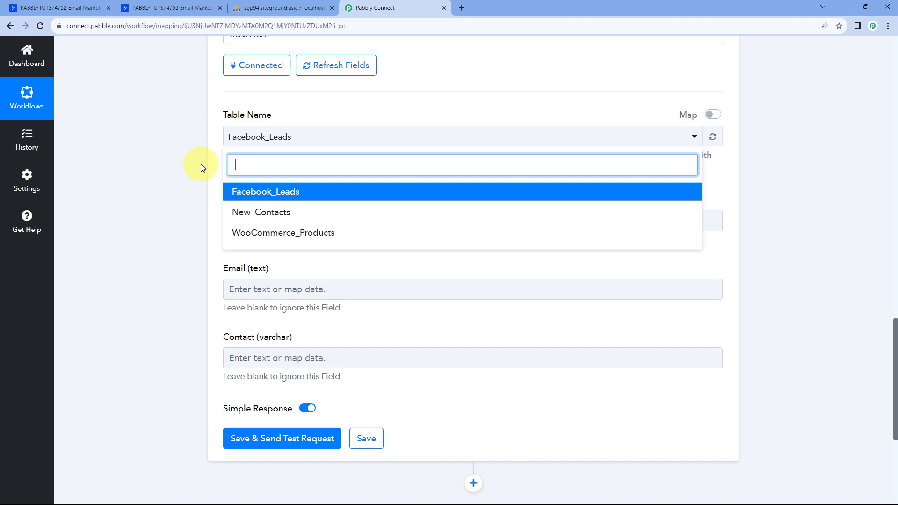
pyautogui.click(277, 4)
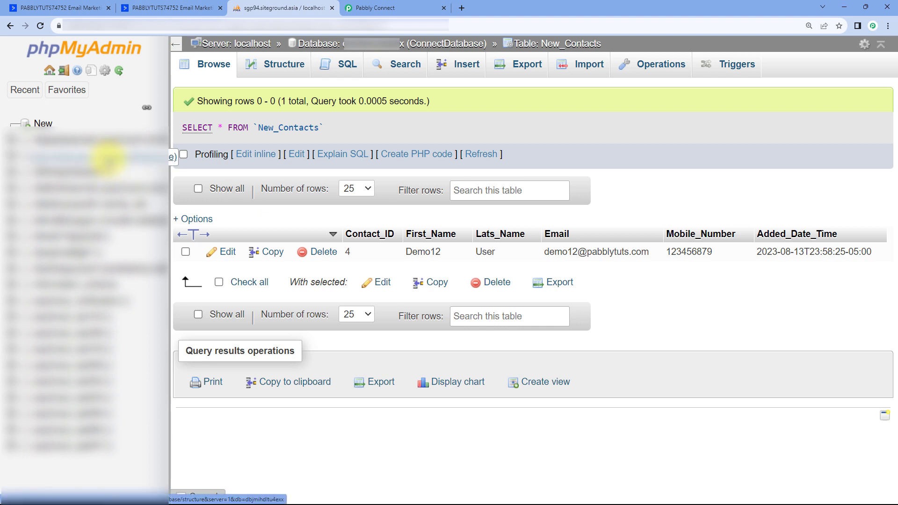
pyautogui.click(100, 161)
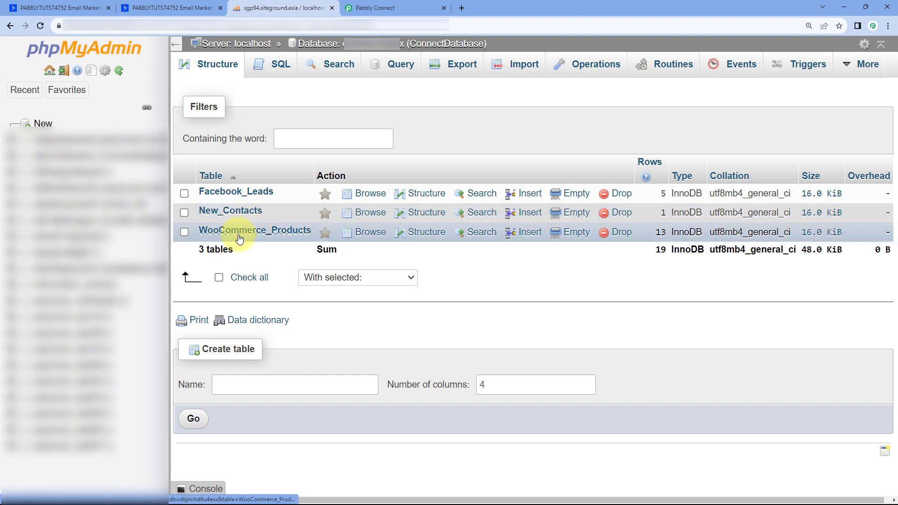
pyautogui.click(414, 7)
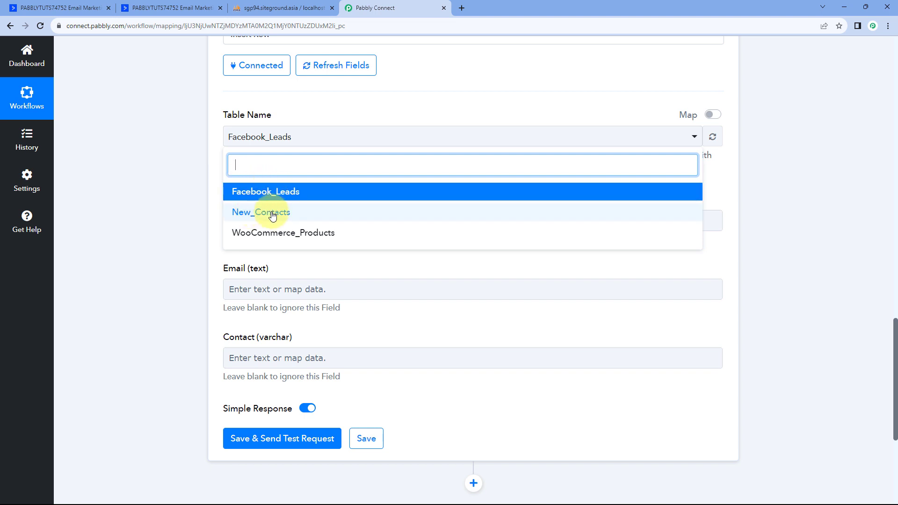
# Open the New_Contacts table in phpMyAdmin and set New_Contacts as the Insert Row table in Pabbly Connect.
pyautogui.click(245, 7)
pyautogui.click(239, 213)
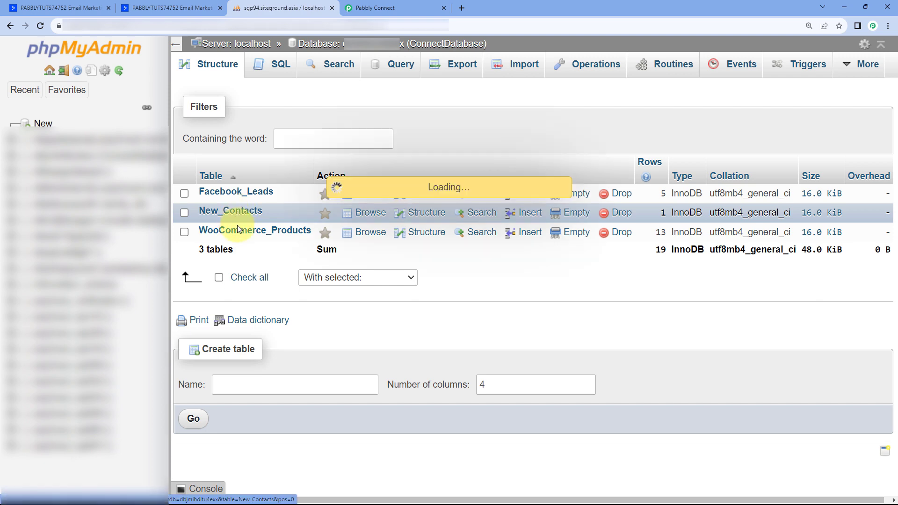
pyautogui.click(374, 8)
pyautogui.click(261, 215)
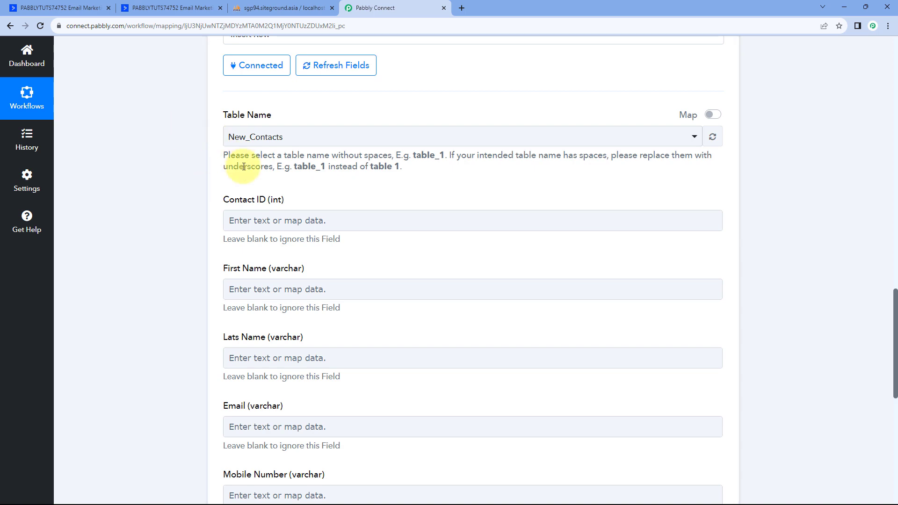
# Compare the Insert Row fields, from Contact ID to Added Date Time, with the New_Contacts table in phpMyAdmin.
pyautogui.scroll(-1, 341, 176)
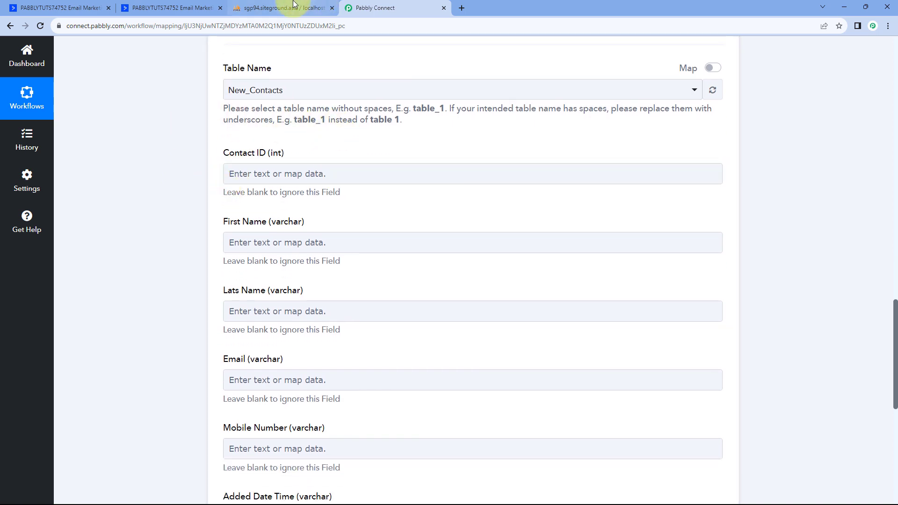
pyautogui.click(294, 7)
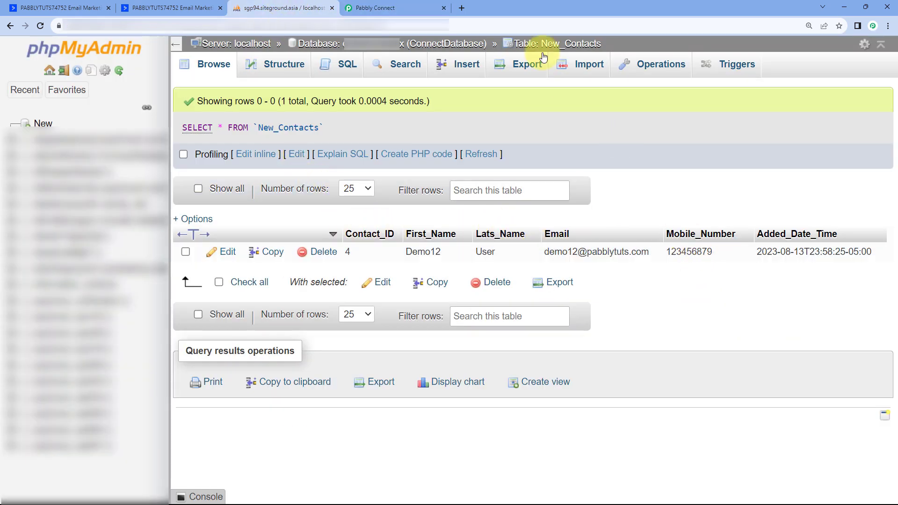
pyautogui.click(369, 9)
pyautogui.scroll(-1, 200, 209)
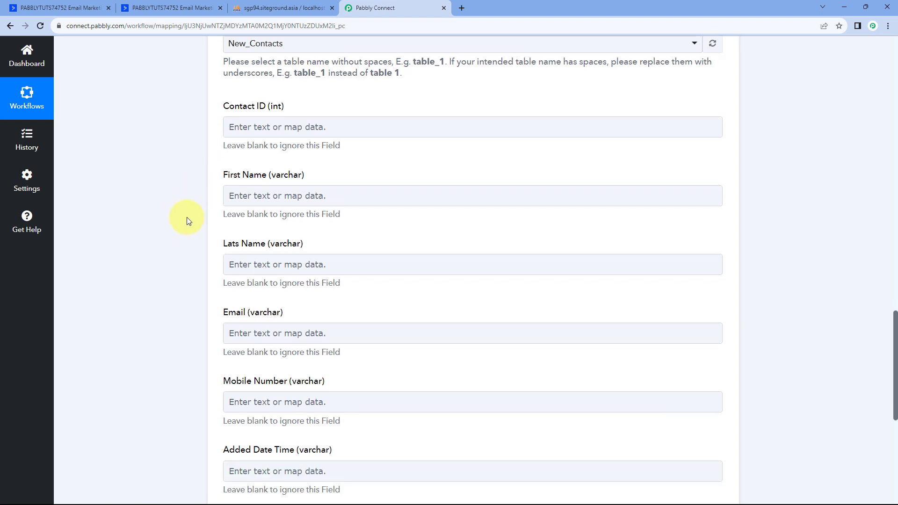
pyautogui.scroll(-1, 223, 274)
pyautogui.scroll(-1, 243, 339)
pyautogui.scroll(1, 235, 346)
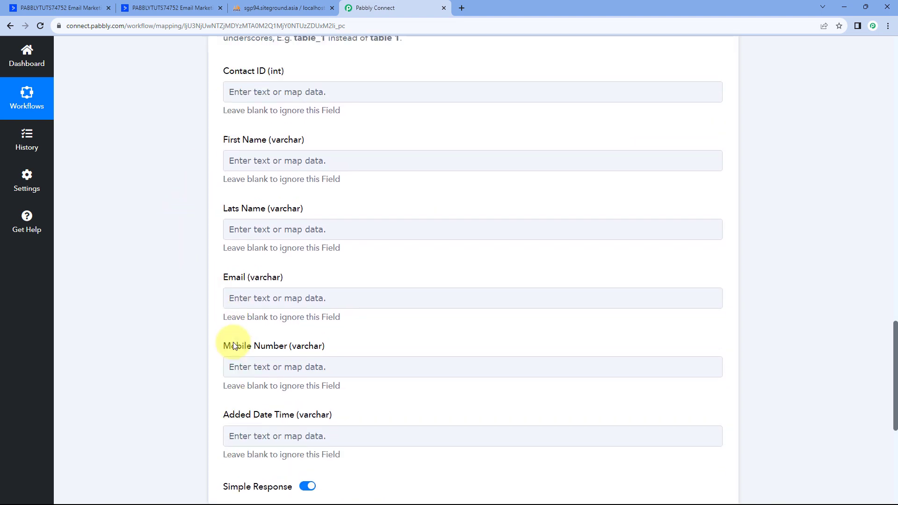
pyautogui.scroll(2, 235, 346)
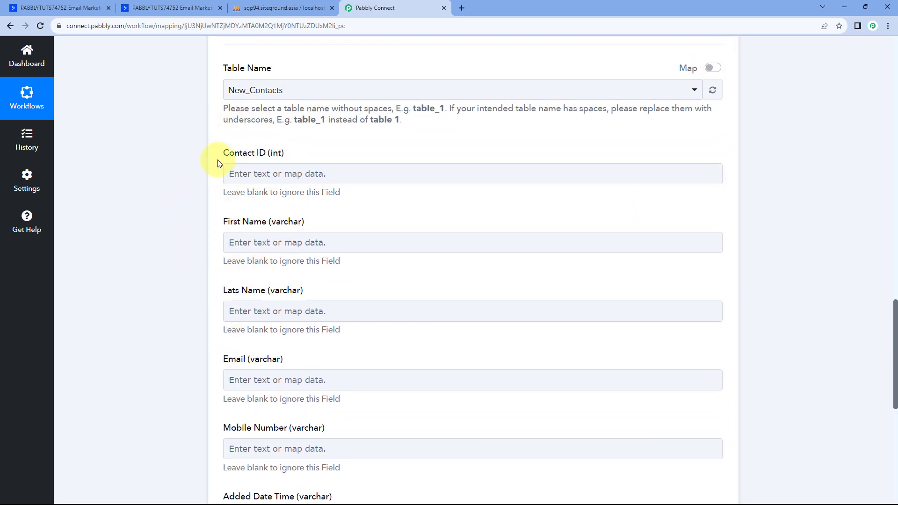
pyautogui.scroll(1, 217, 163)
# Recheck the New_Contacts columns in phpMyAdmin, and review the ActiveCampaign response and the Insert Row fields in Pabbly Connect.
pyautogui.click(281, 7)
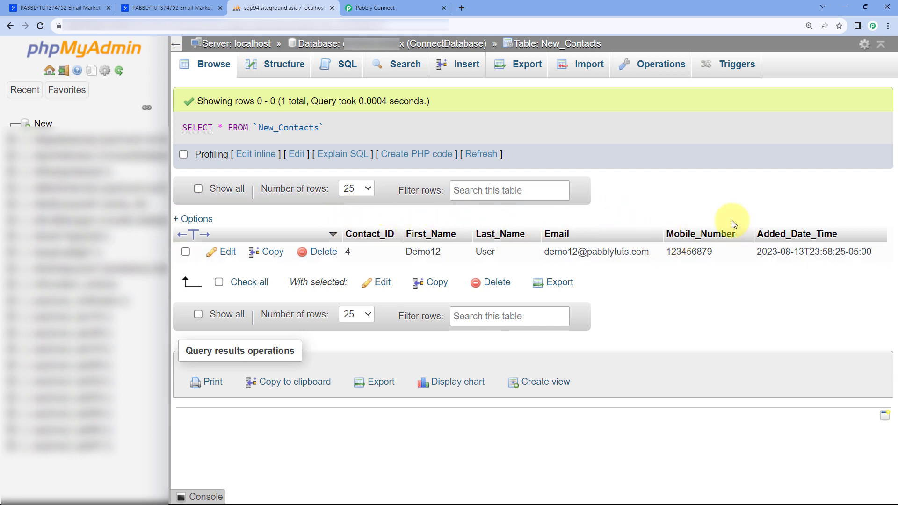
pyautogui.click(398, 5)
pyautogui.scroll(12, 181, 232)
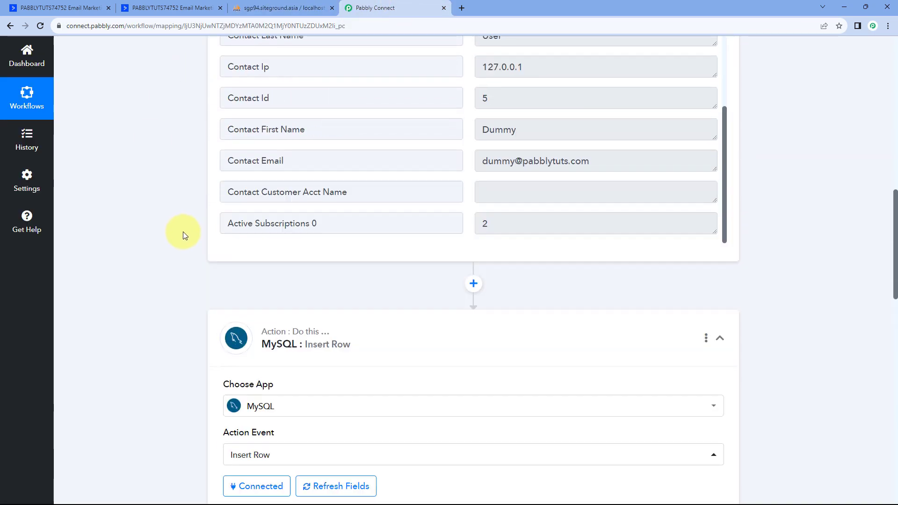
pyautogui.scroll(-13, 178, 180)
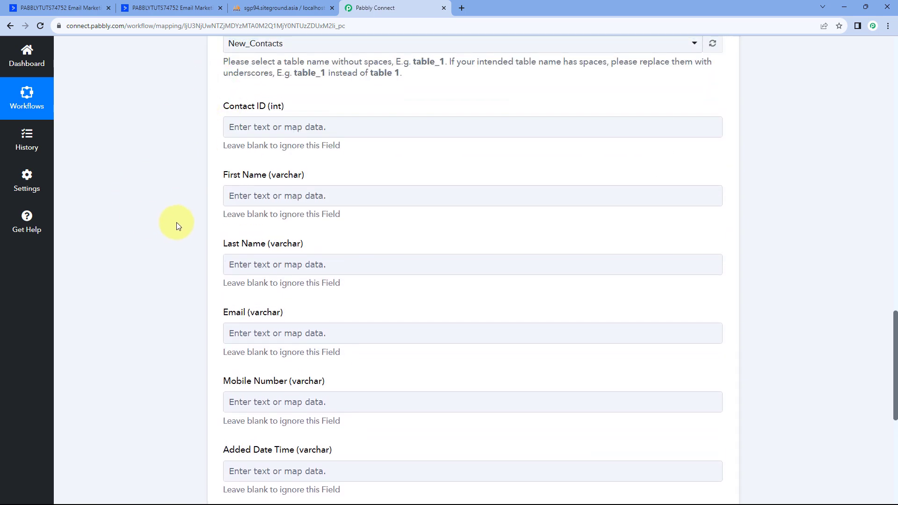
pyautogui.scroll(-2, 173, 272)
pyautogui.scroll(3, 213, 327)
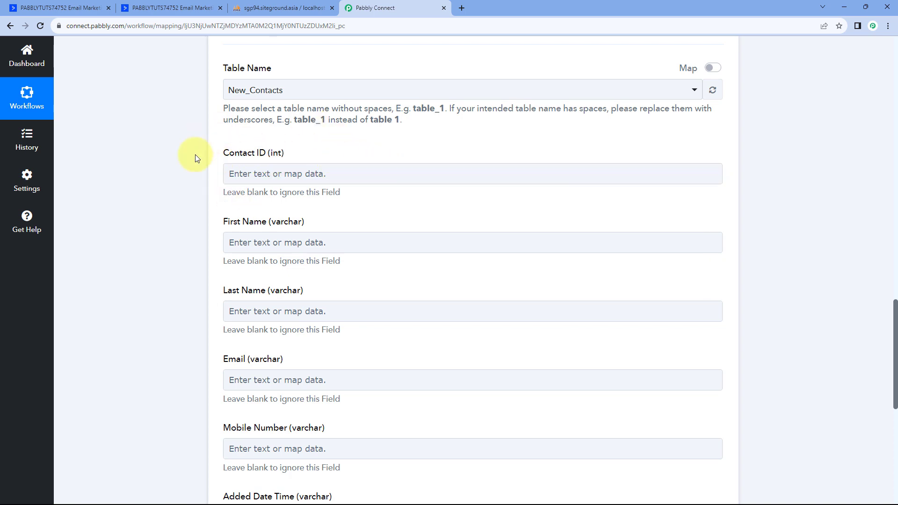
# Examine the Contact Id field and its value in the trigger's received response, and return to the Insert Row fields.
pyautogui.click(331, 174)
pyautogui.scroll(12, 427, 161)
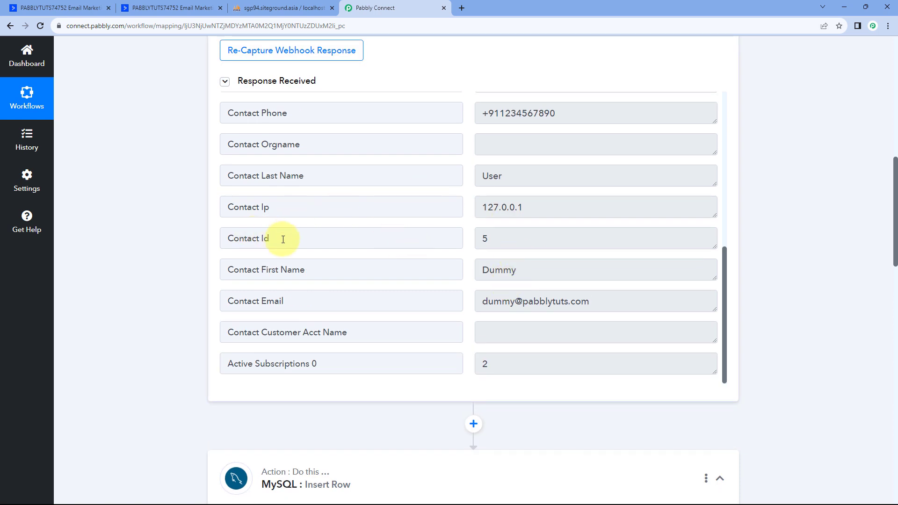
pyautogui.moveTo(283, 239); pyautogui.dragTo(202, 236)
pyautogui.moveTo(514, 238); pyautogui.dragTo(467, 239)
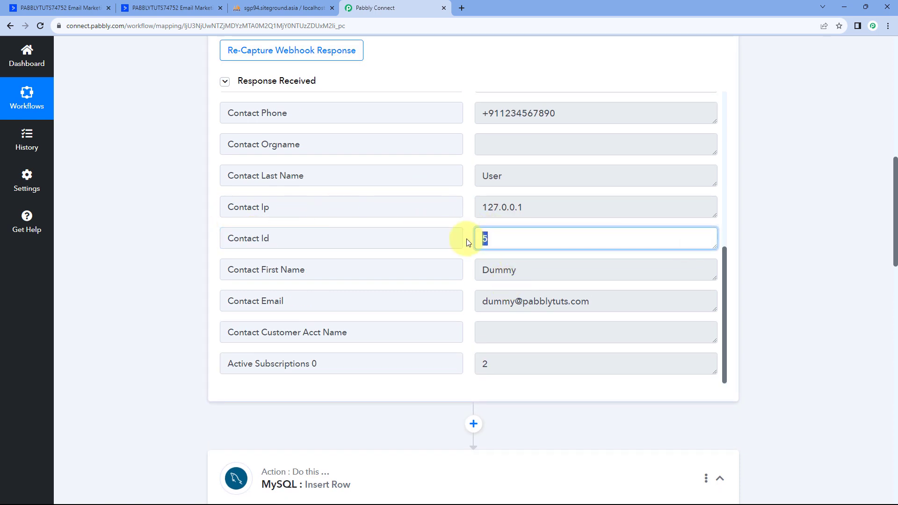
pyautogui.click(466, 240)
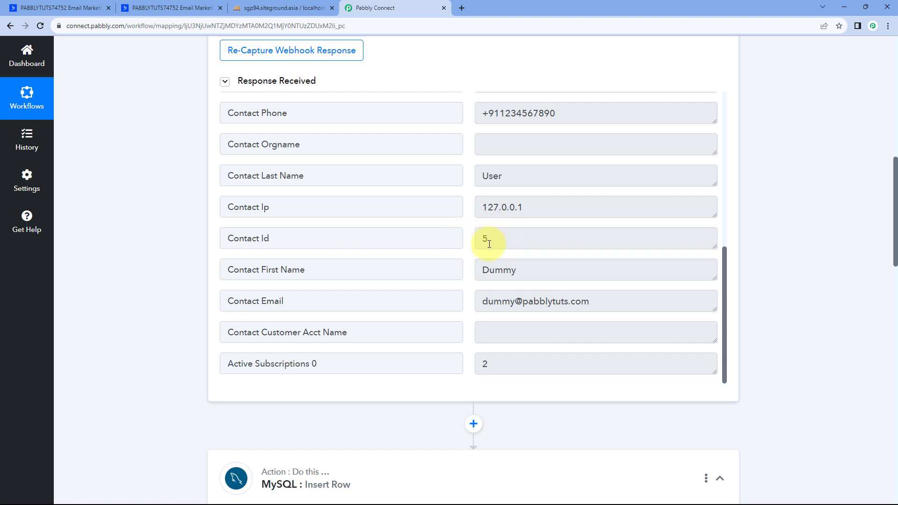
pyautogui.moveTo(490, 243); pyautogui.dragTo(467, 240)
pyautogui.click(467, 240)
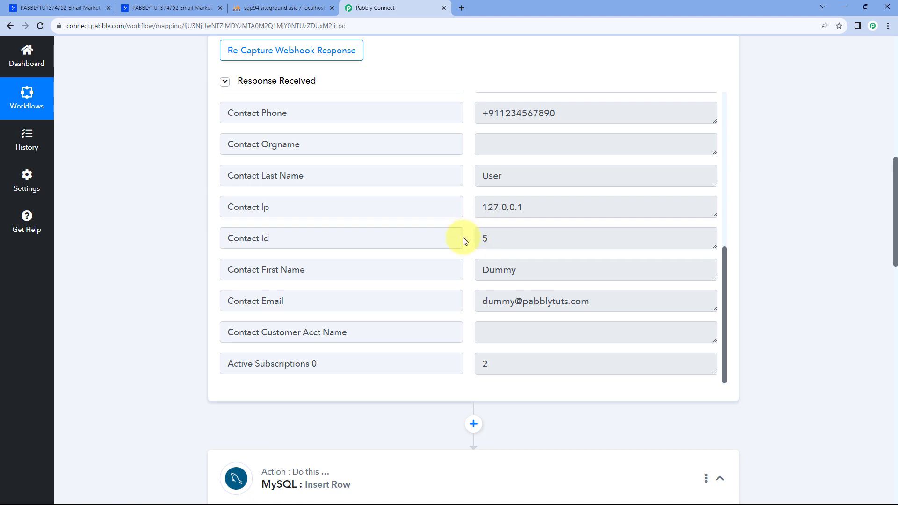
pyautogui.scroll(-12, 171, 271)
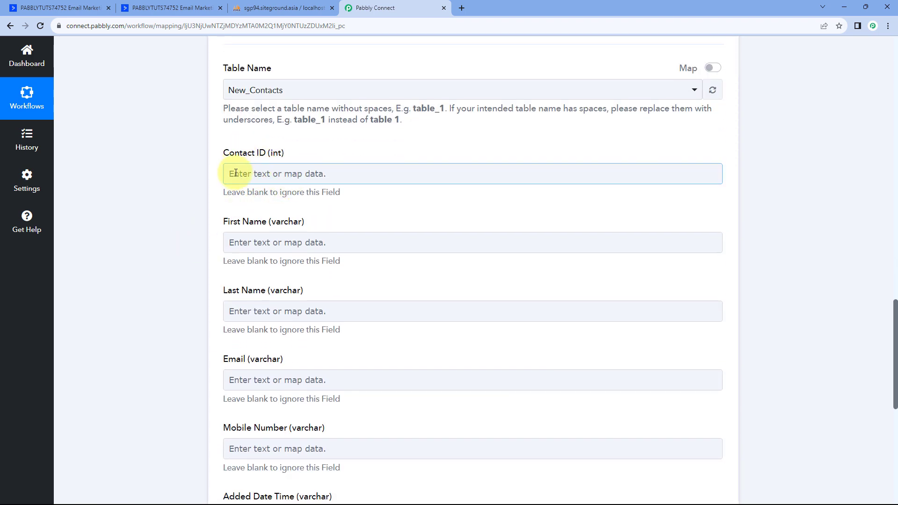
# Map the Contact ID field to Contact Id from the ActiveCampaign: Contact Added step.
pyautogui.click(235, 173)
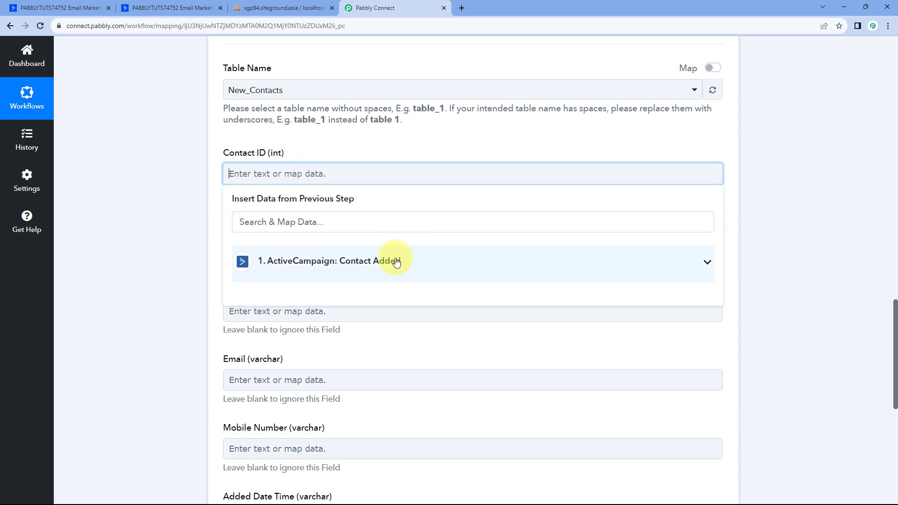
pyautogui.click(396, 263)
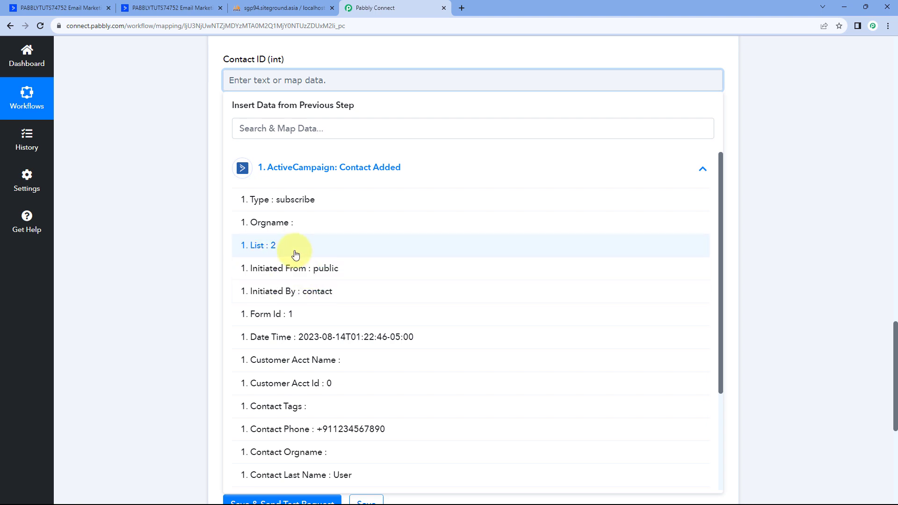
pyautogui.scroll(-2, 295, 254)
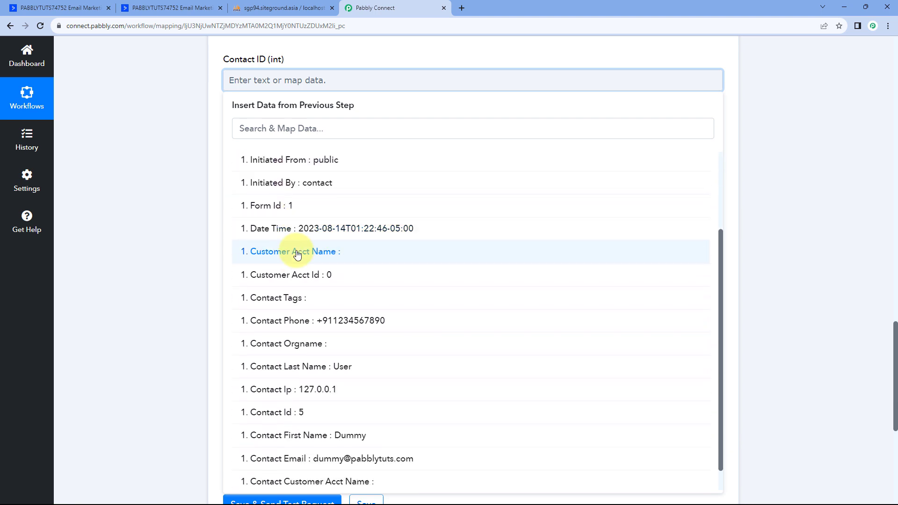
pyautogui.scroll(-1, 285, 266)
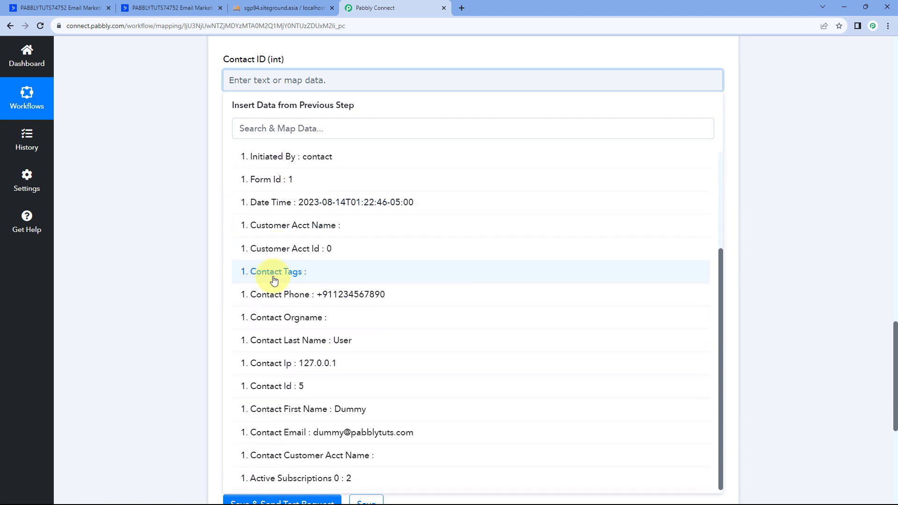
pyautogui.click(278, 392)
pyautogui.click(157, 106)
pyautogui.scroll(1, 296, 136)
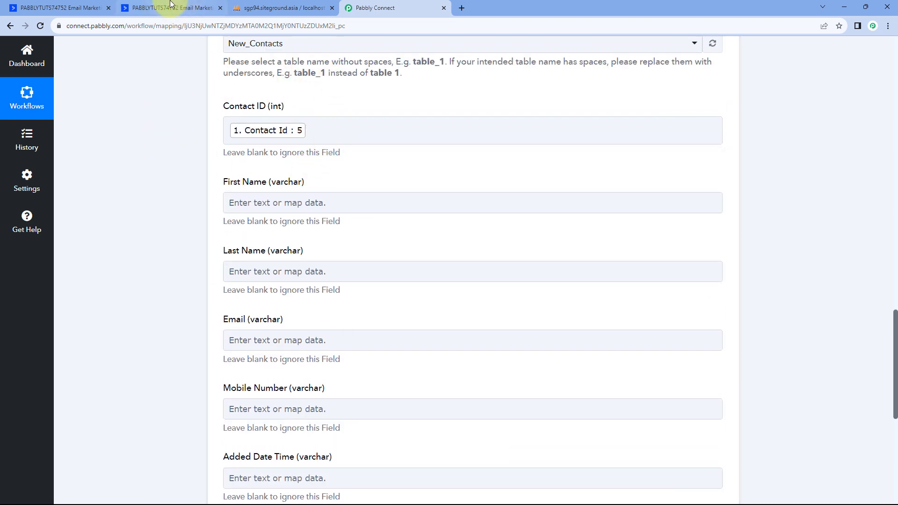
# Check the ActiveCampaign contacts list and the New_Contacts table in phpMyAdmin against the mapped Contact ID in Pabbly Connect.
pyautogui.click(95, 5)
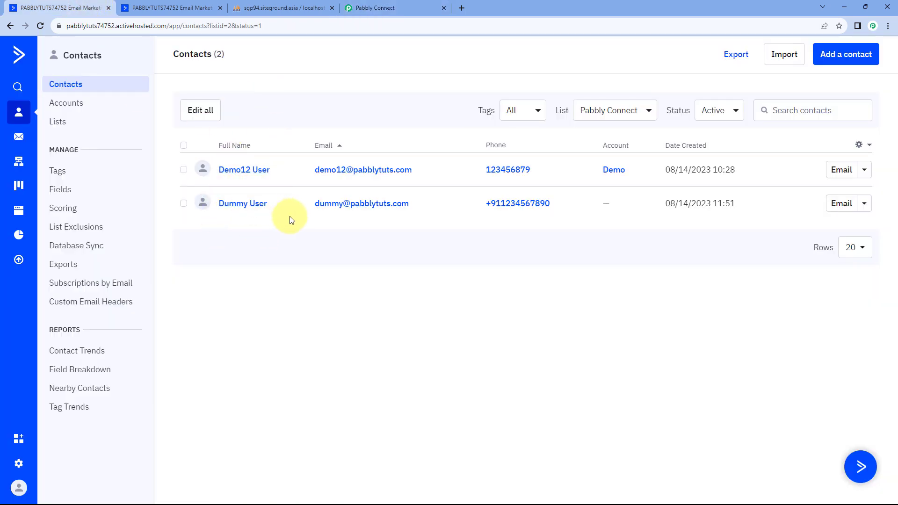
pyautogui.click(397, 6)
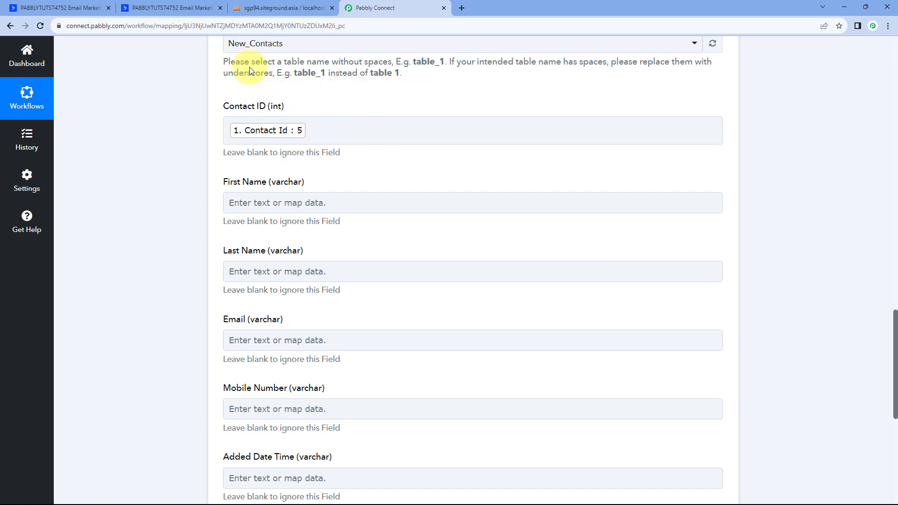
pyautogui.click(249, 6)
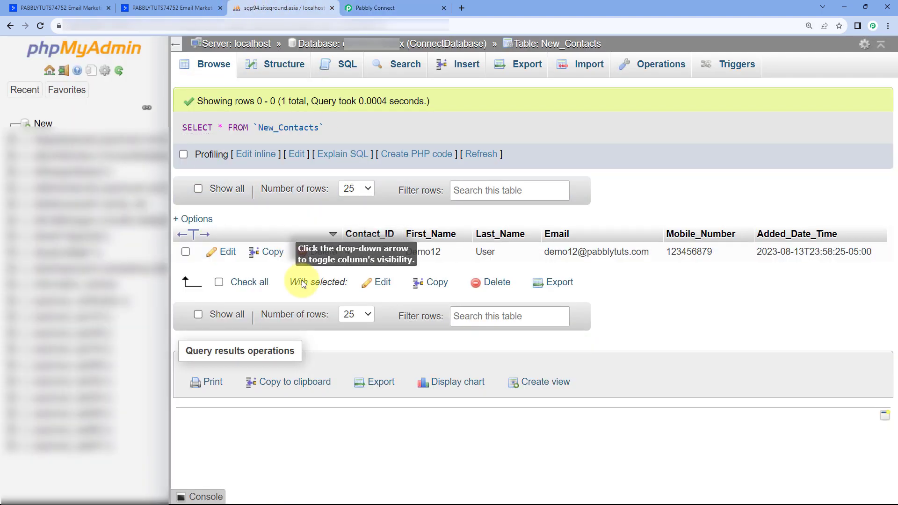
pyautogui.click(388, 7)
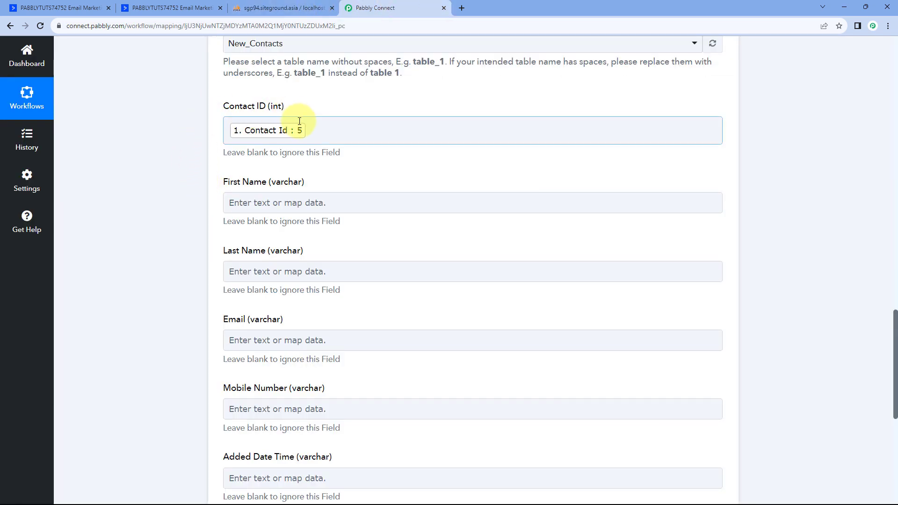
# Map the First Name field to Contact First Name from the ActiveCampaign: Contact Added step.
pyautogui.scroll(-1, 215, 201)
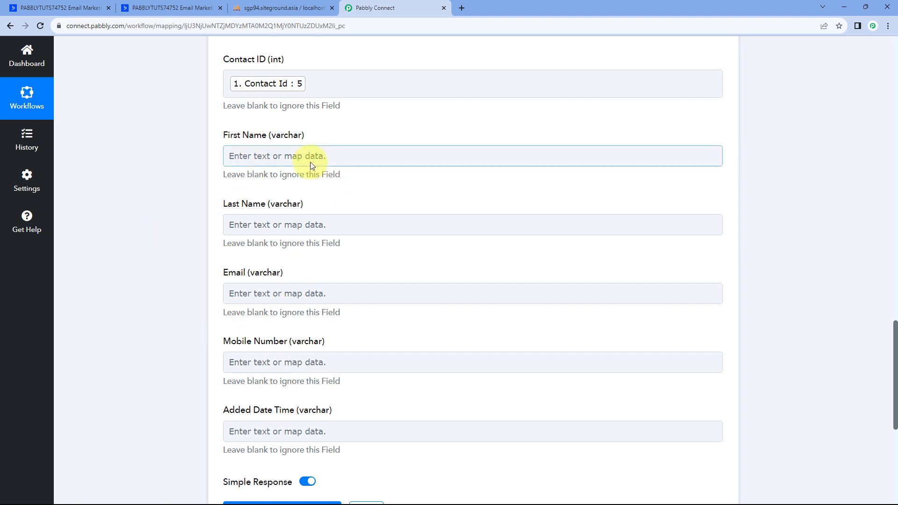
pyautogui.click(256, 156)
pyautogui.click(340, 248)
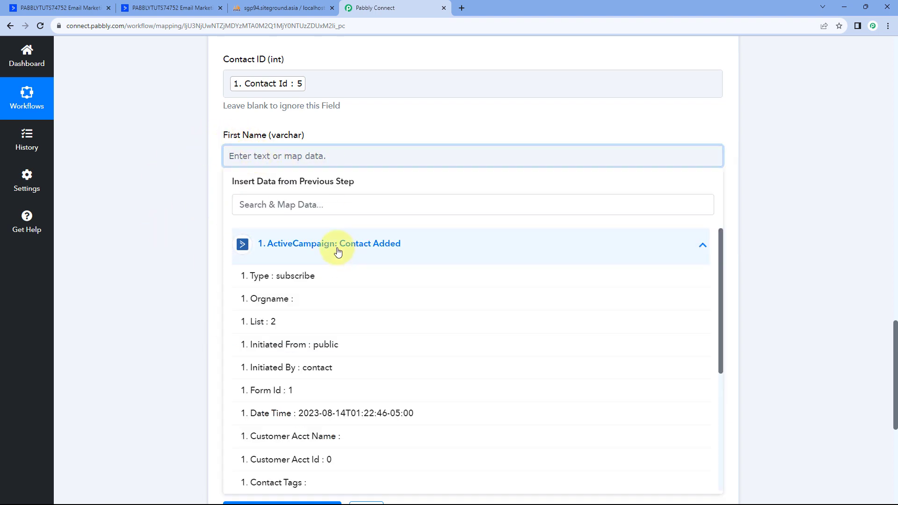
pyautogui.scroll(-5, 347, 320)
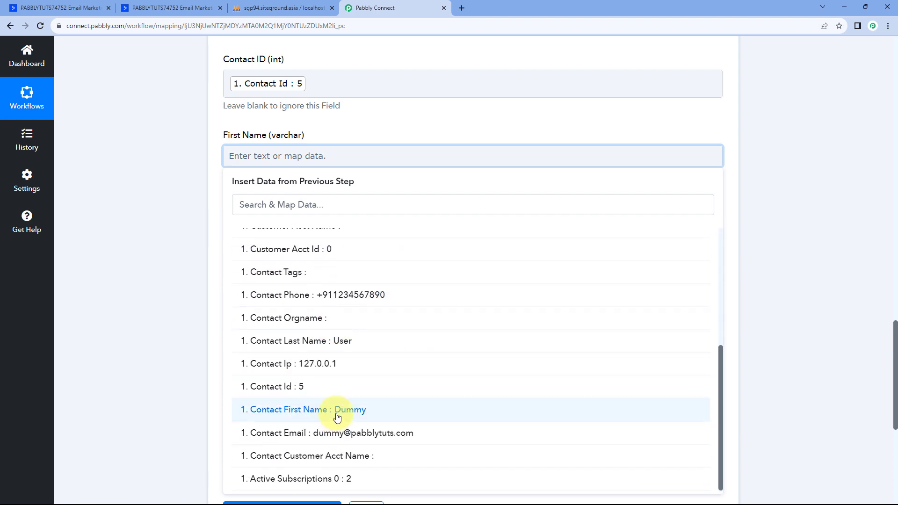
pyautogui.click(337, 473)
pyautogui.click(193, 195)
# Map the Last Name field to Contact Last Name from the ActiveCampaign: Contact Added step.
pyautogui.scroll(-1, 264, 166)
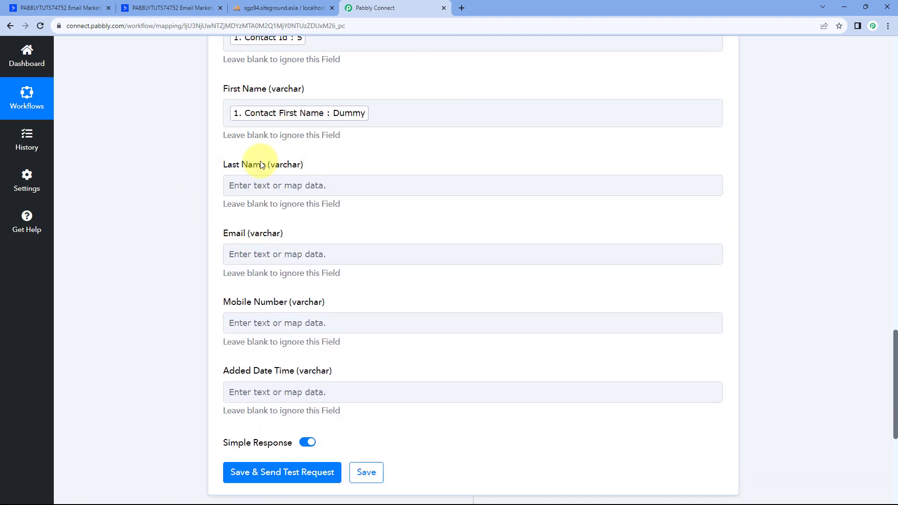
pyautogui.click(253, 182)
pyautogui.click(309, 269)
pyautogui.scroll(-3, 310, 321)
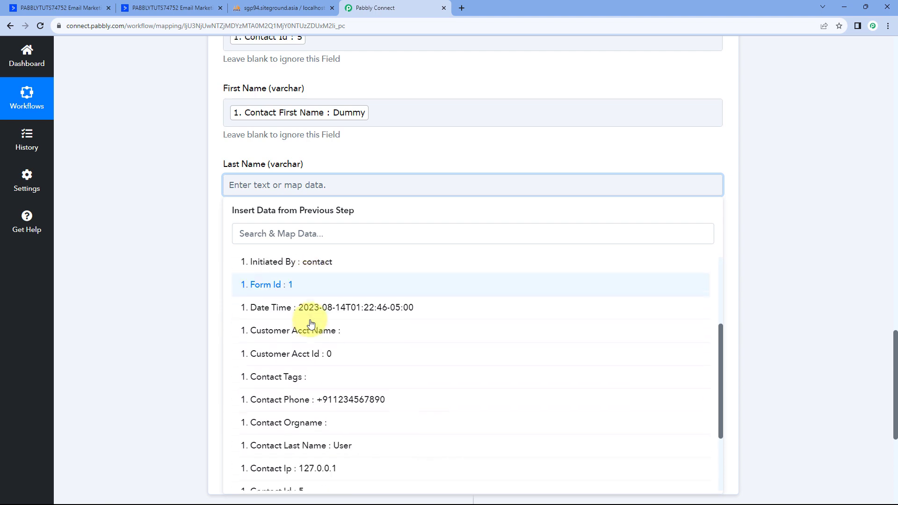
pyautogui.click(311, 440)
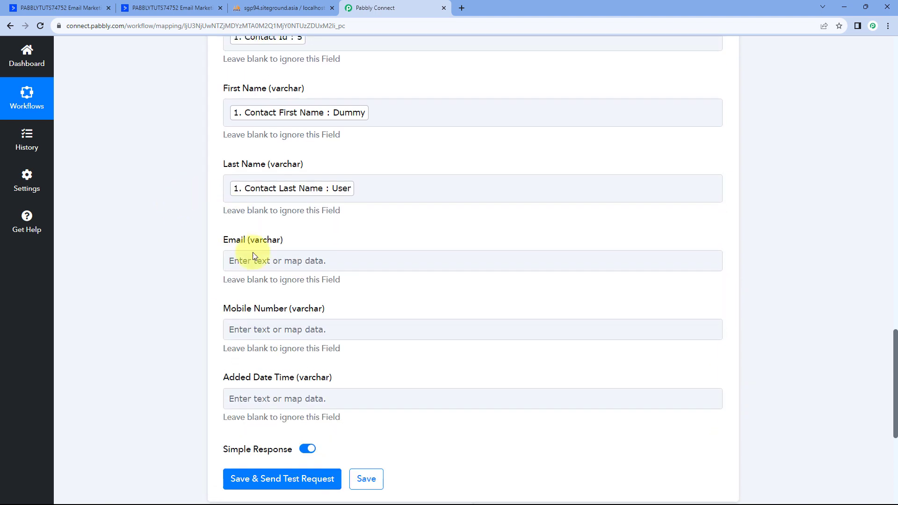
# Map the Email field to Contact Email from the ActiveCampaign: Contact Added step.
pyautogui.click(269, 262)
pyautogui.click(318, 347)
pyautogui.scroll(-5, 332, 391)
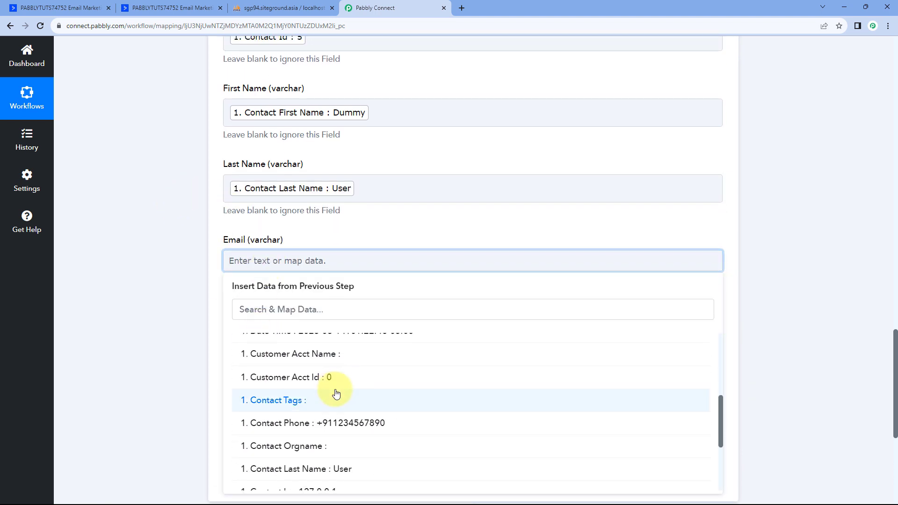
pyautogui.scroll(-3, 340, 390)
pyautogui.click(344, 428)
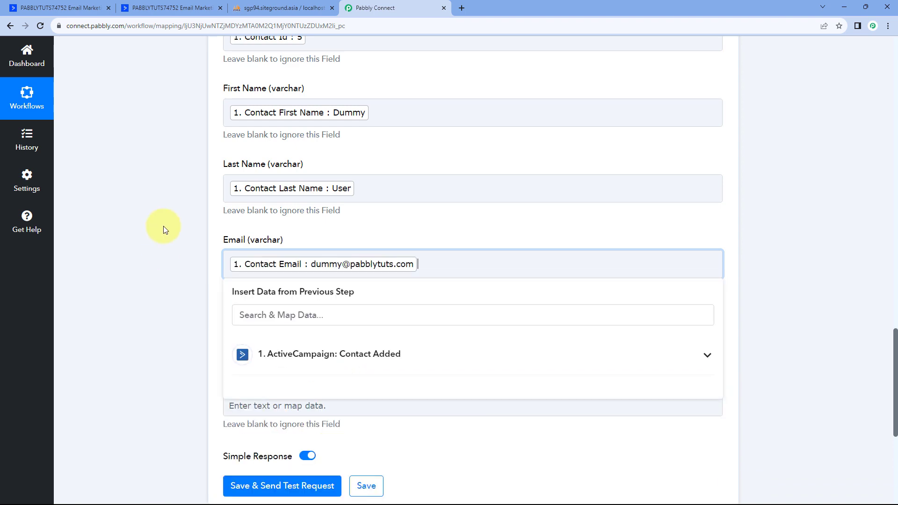
# Map the Mobile Number field to Contact Phone from the ActiveCampaign: Contact Added step.
pyautogui.scroll(-6, 163, 225)
pyautogui.scroll(1, 267, 116)
pyautogui.click(241, 100)
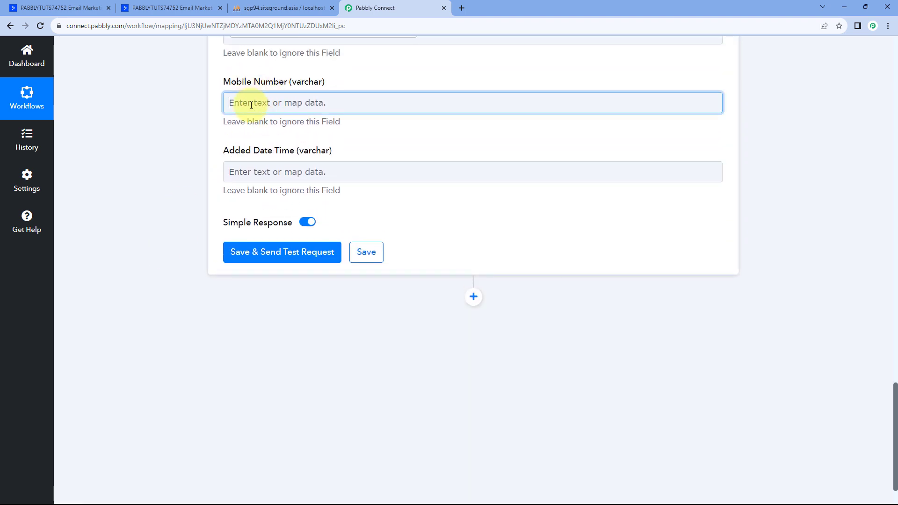
pyautogui.click(348, 189)
pyautogui.scroll(-3, 363, 280)
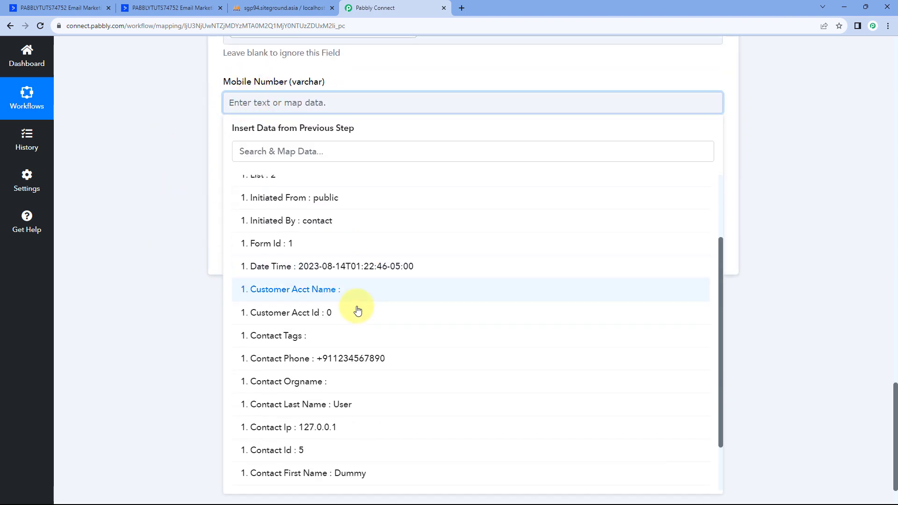
pyautogui.click(345, 361)
pyautogui.click(164, 161)
# Map the Added Date Time field to Date Time from the ActiveCampaign: Contact Added step.
pyautogui.click(239, 179)
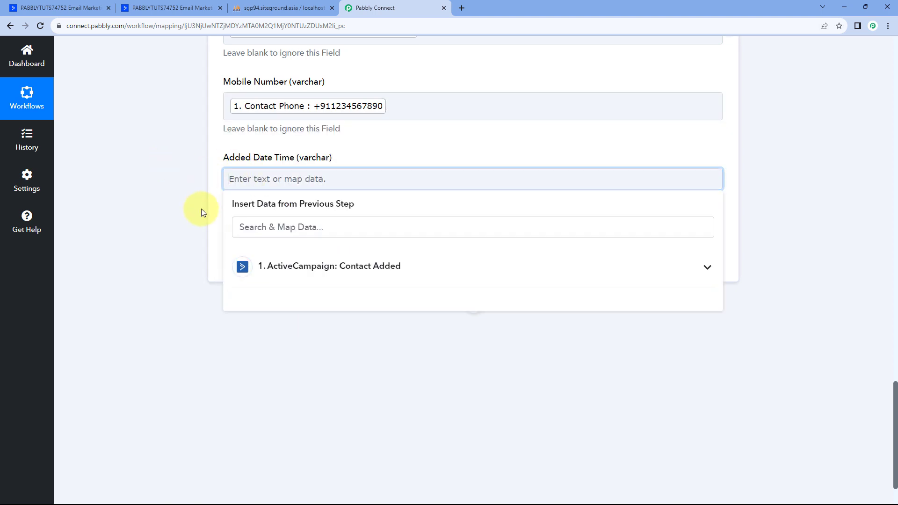
pyautogui.click(290, 268)
pyautogui.scroll(-2, 295, 364)
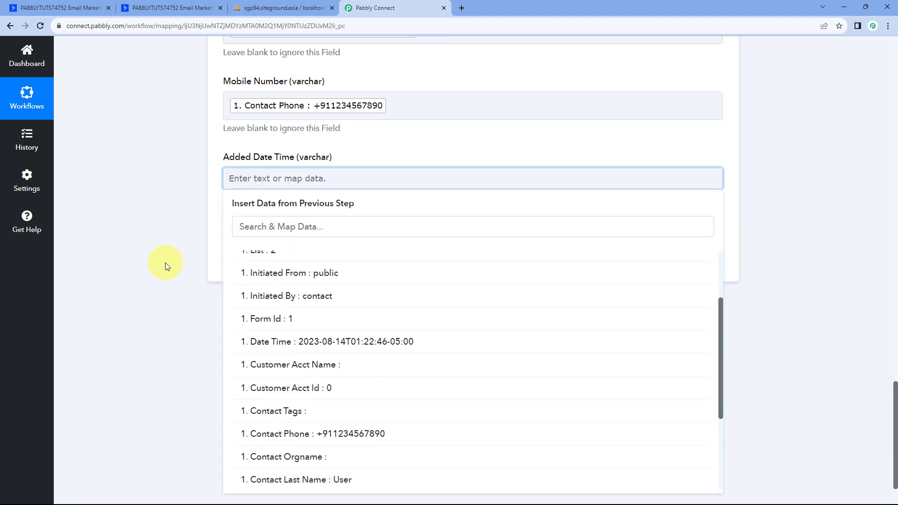
pyautogui.scroll(-1, 167, 262)
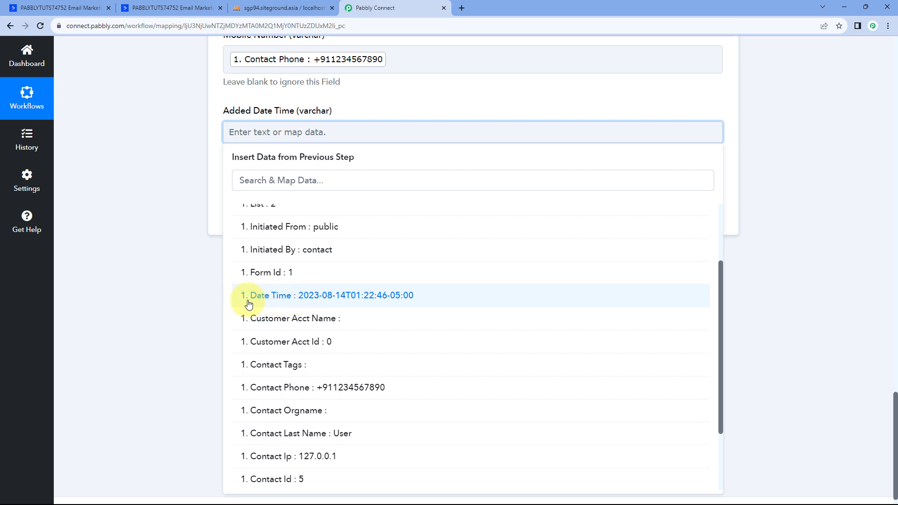
pyautogui.click(289, 303)
pyautogui.click(178, 141)
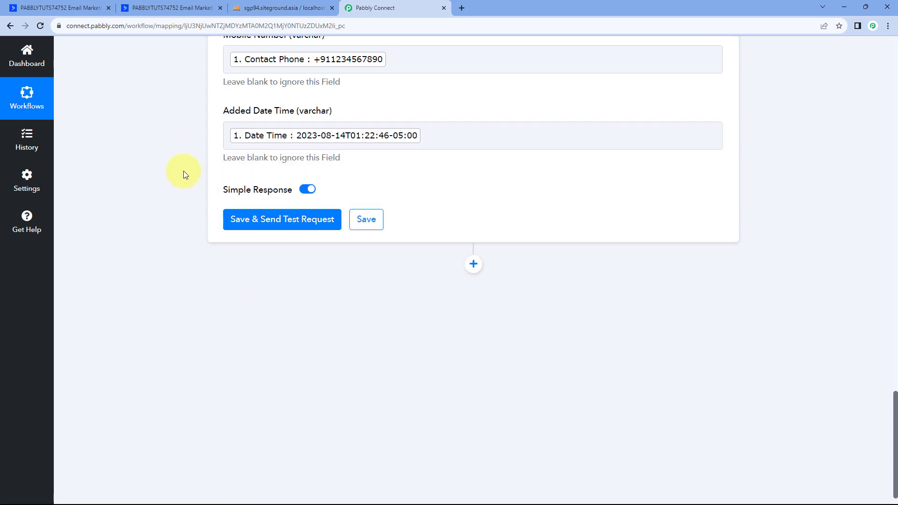
# Review the mapped Insert Row fields, and save the MySQL action with a test request.
pyautogui.scroll(7, 184, 178)
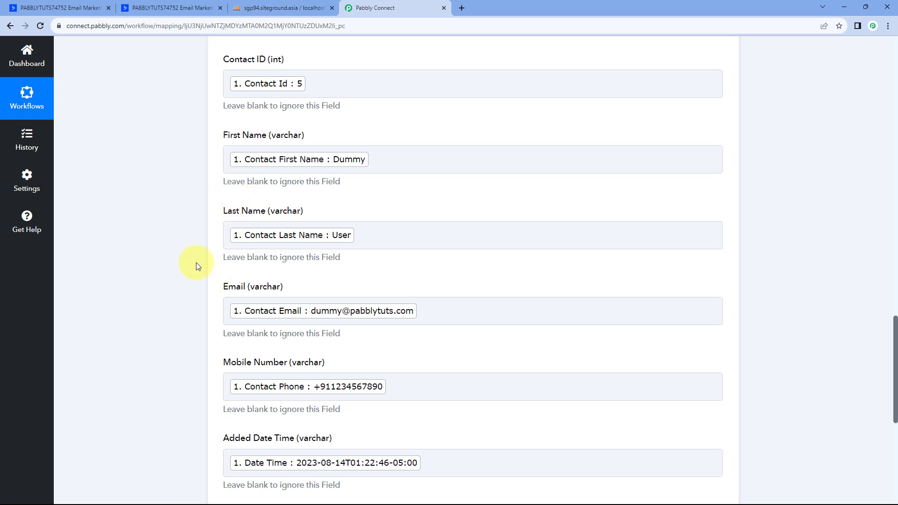
pyautogui.scroll(-5, 196, 262)
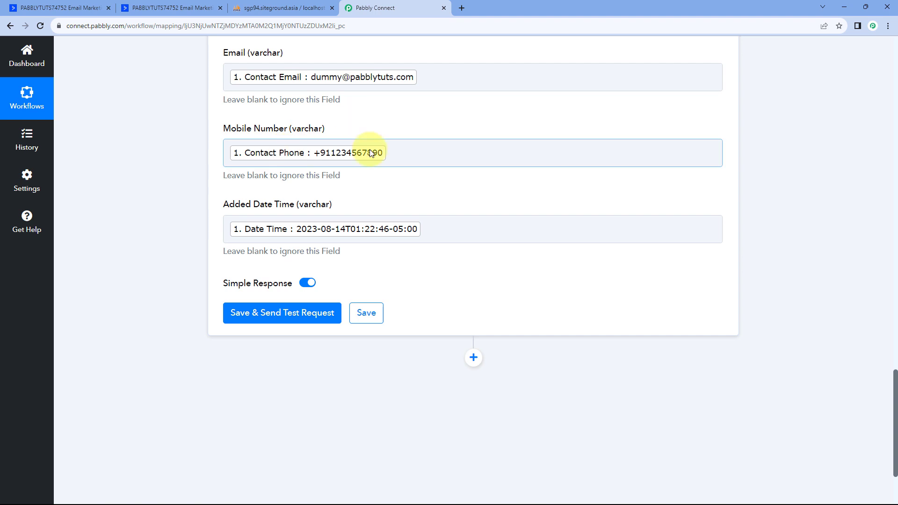
pyautogui.click(285, 315)
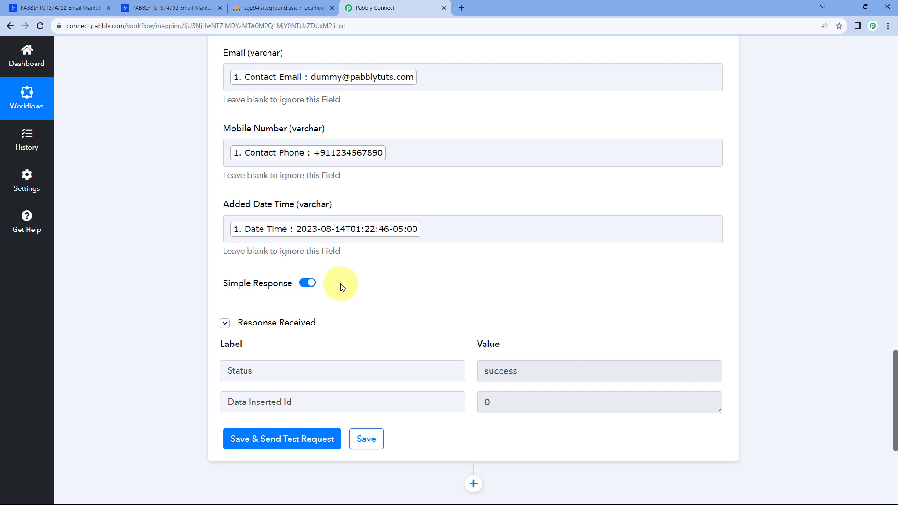
# Review the mapped values and check the New_Contacts table in phpMyAdmin for the row inserted by the test request.
pyautogui.scroll(4, 343, 287)
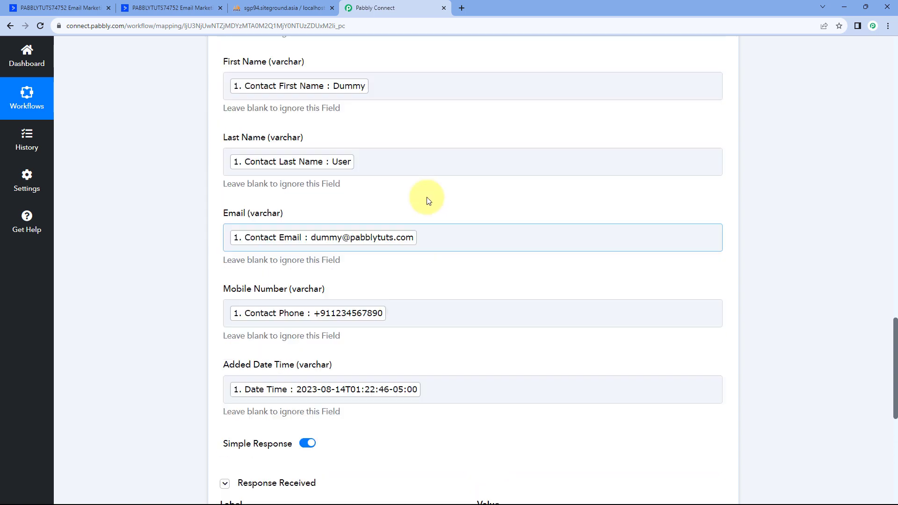
pyautogui.scroll(2, 405, 183)
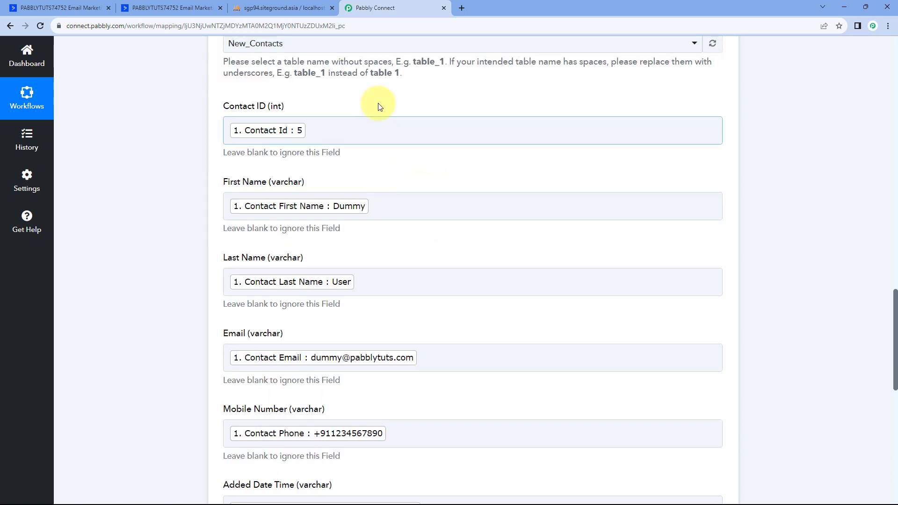
pyautogui.scroll(3, 367, 178)
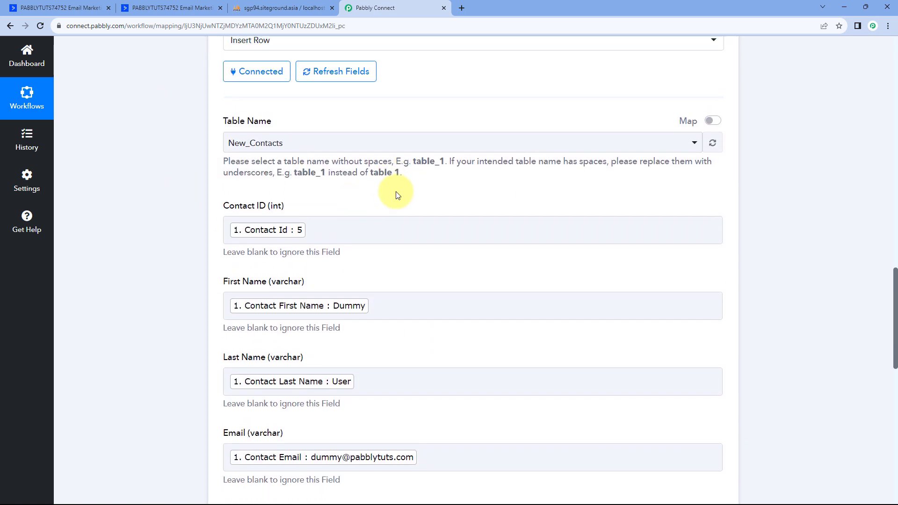
pyautogui.scroll(2, 295, 275)
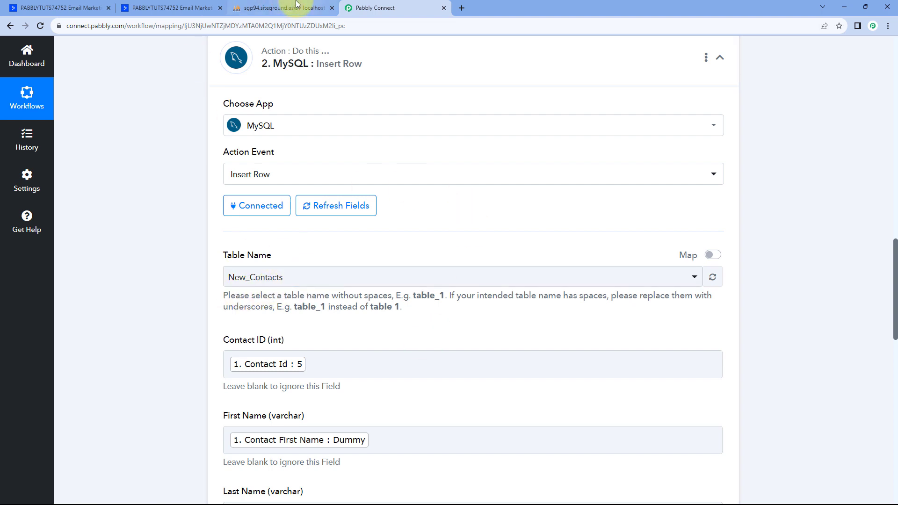
pyautogui.click(296, 4)
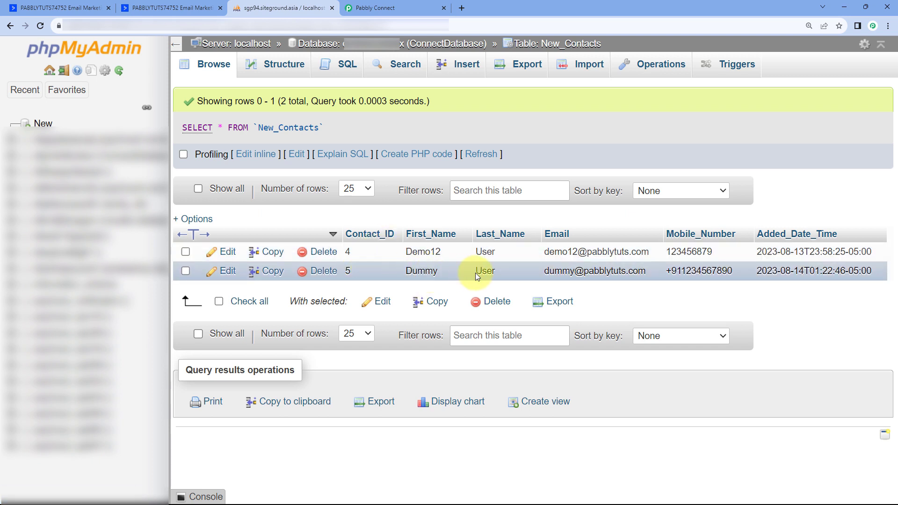
pyautogui.click(186, 3)
pyautogui.click(295, 5)
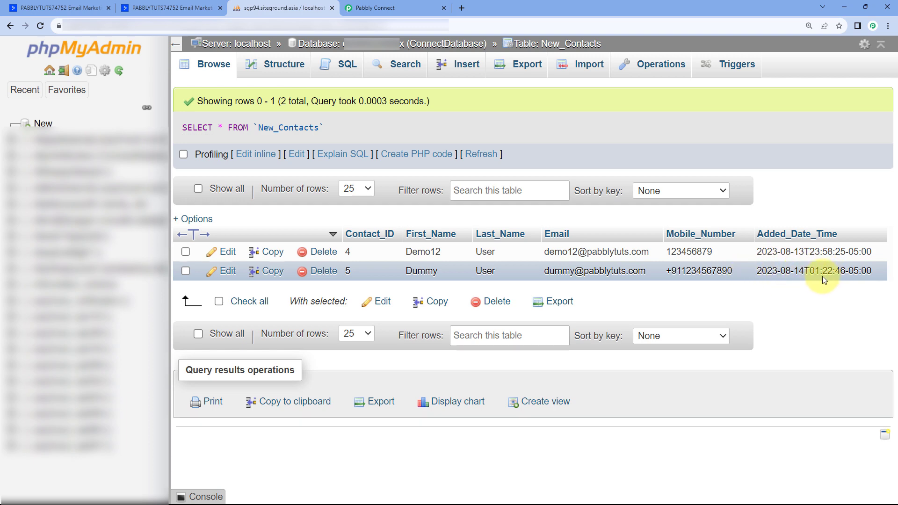
# Return to Pabbly Connect and collapse the MySQL action and the ActiveCampaign trigger in the workflow.
pyautogui.click(369, 7)
pyautogui.scroll(2, 697, 206)
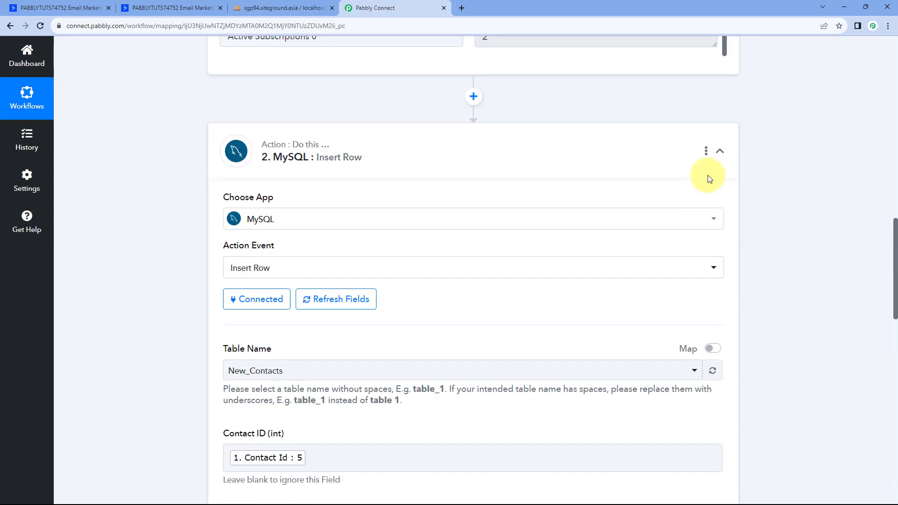
pyautogui.click(720, 151)
pyautogui.scroll(8, 837, 243)
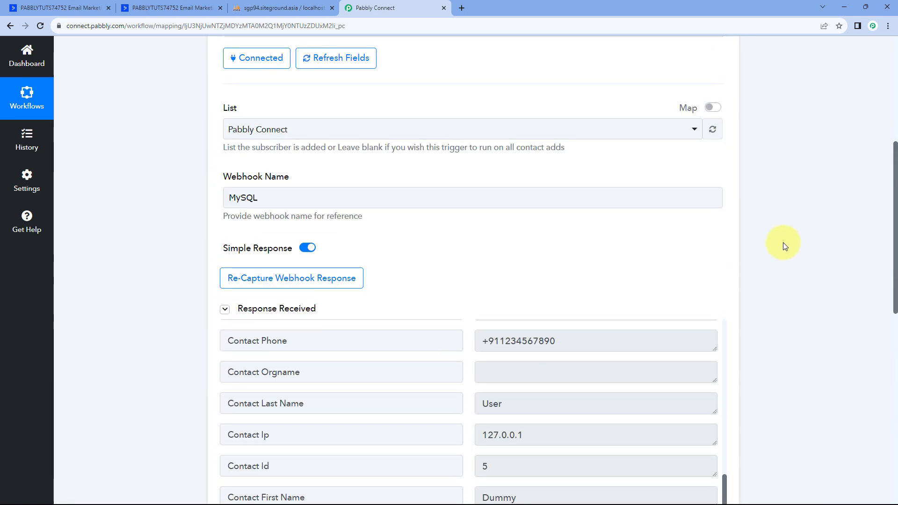
pyautogui.scroll(4, 784, 245)
pyautogui.click(719, 196)
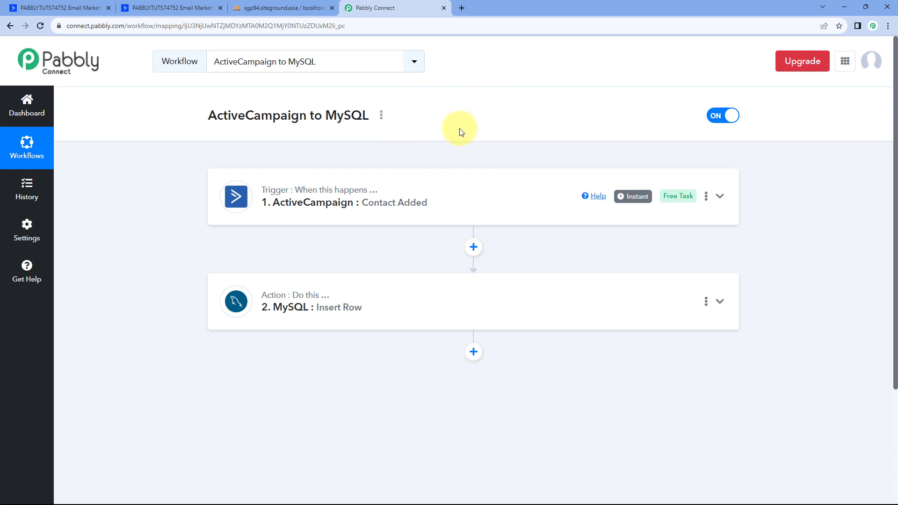
# Reload the ActiveCampaign signup form and submit it with a test contact's first name, last name, email and phone number.
pyautogui.click(164, 7)
pyautogui.click(40, 26)
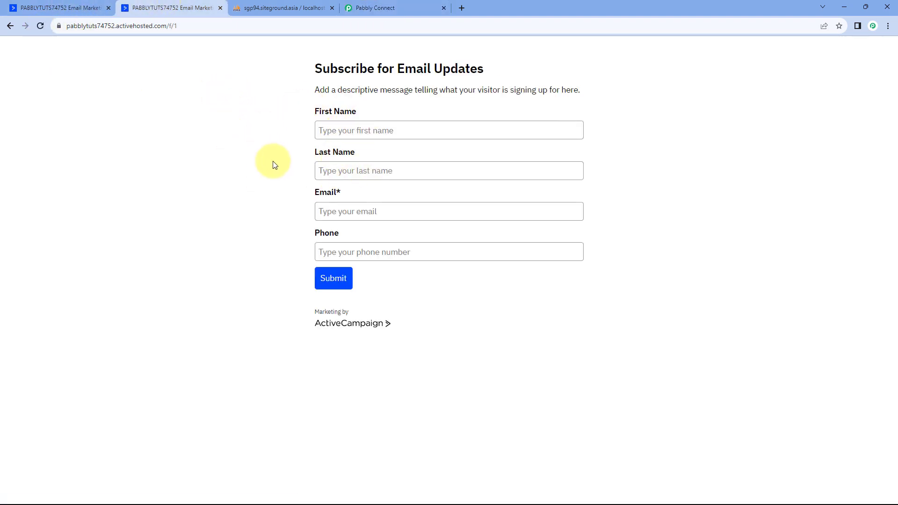
pyautogui.click(102, 7)
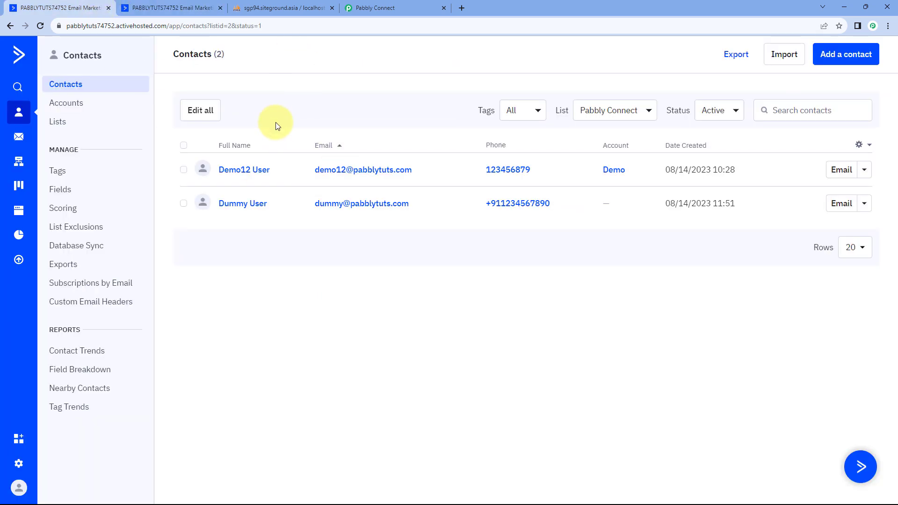
pyautogui.click(180, 7)
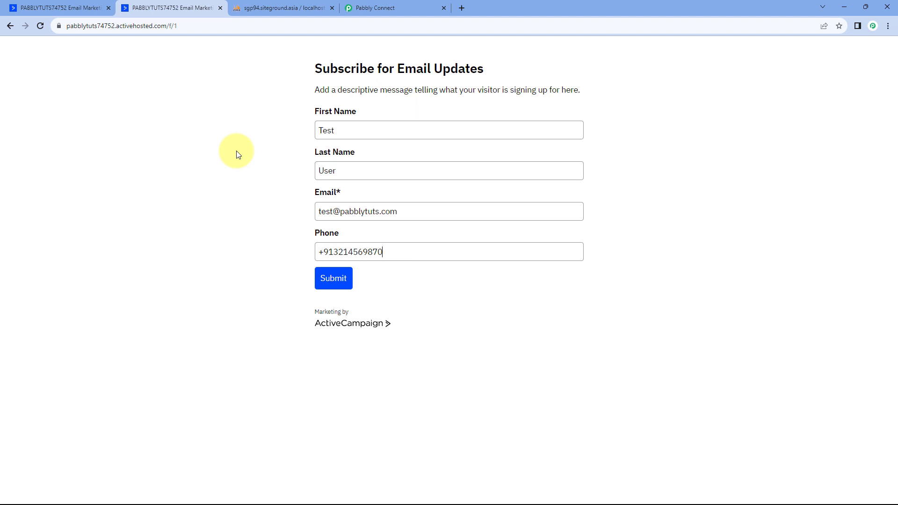
pyautogui.click(342, 279)
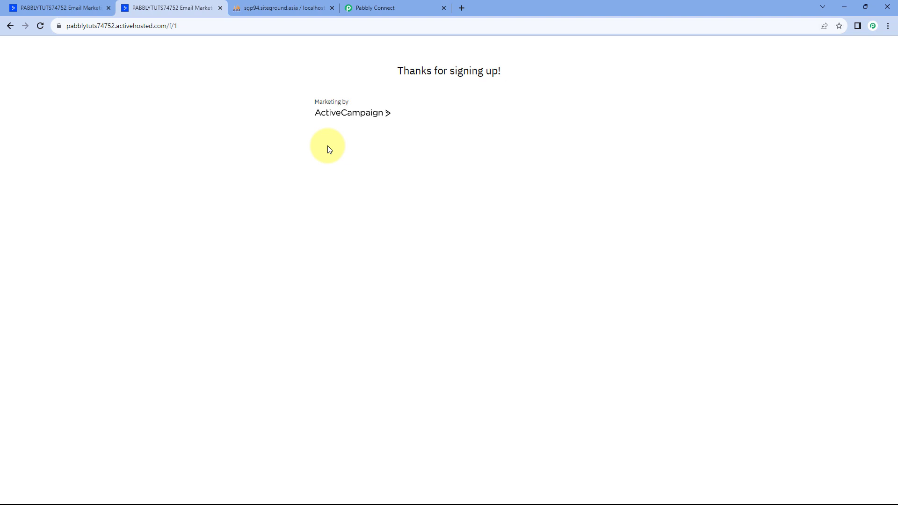
# Refresh the ActiveCampaign contacts list and the New_Contacts table in phpMyAdmin to check the new contact, and return to Pabbly Connect.
pyautogui.click(82, 4)
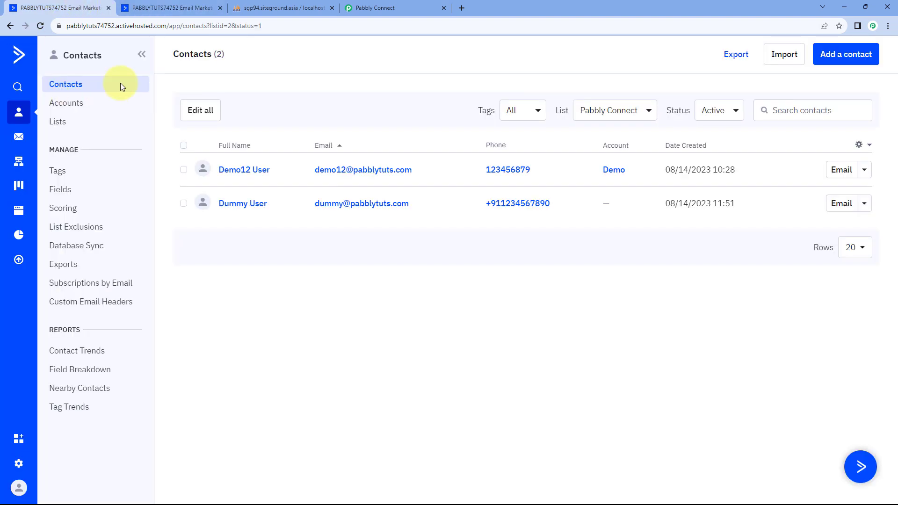
pyautogui.click(39, 26)
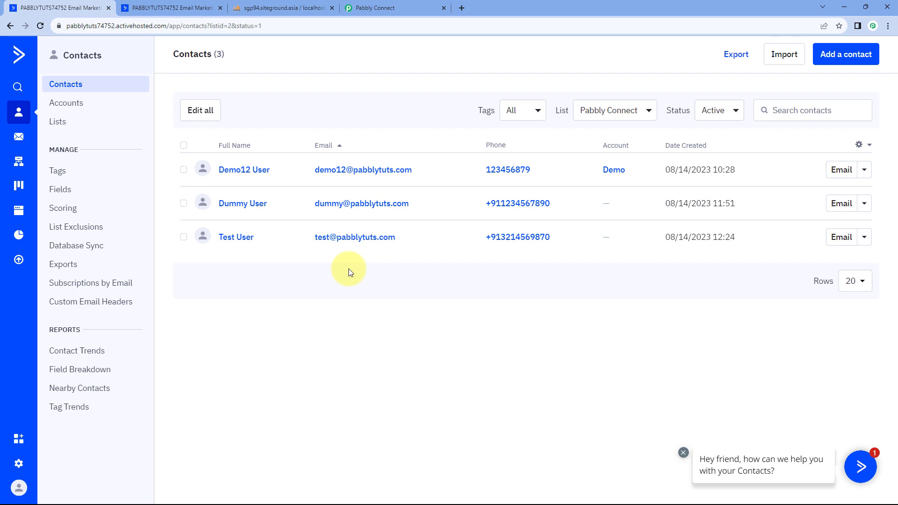
pyautogui.click(269, 7)
pyautogui.click(40, 26)
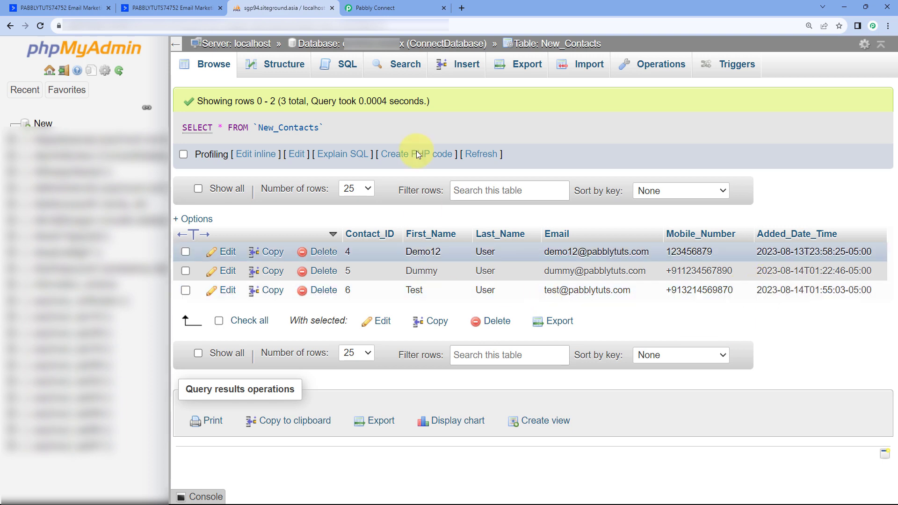
pyautogui.click(369, 8)
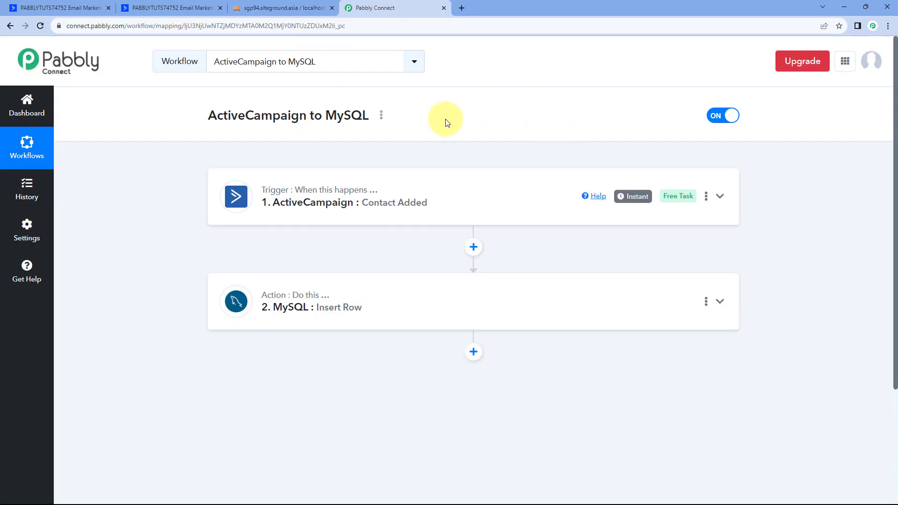